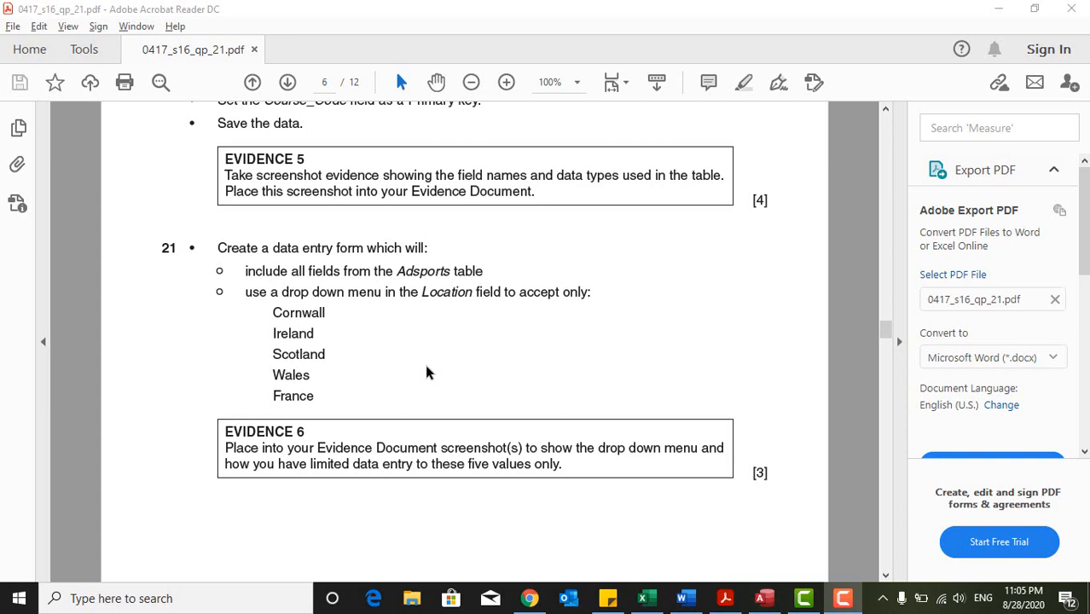
Read question 21, switch to Access and create a columnar form with the Form Wizard, including all fields from the ADSPORTS table
{"action": "left_click", "coordinate": [216, 247]}
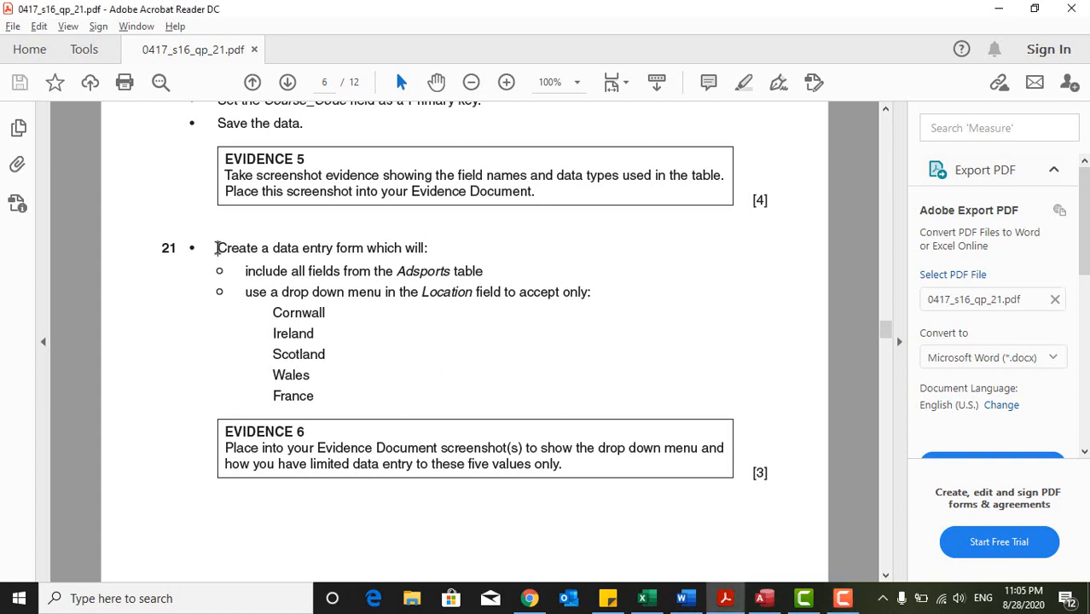
{"action": "left_click_drag", "start_coordinate": [216, 247], "coordinate": [427, 245]}
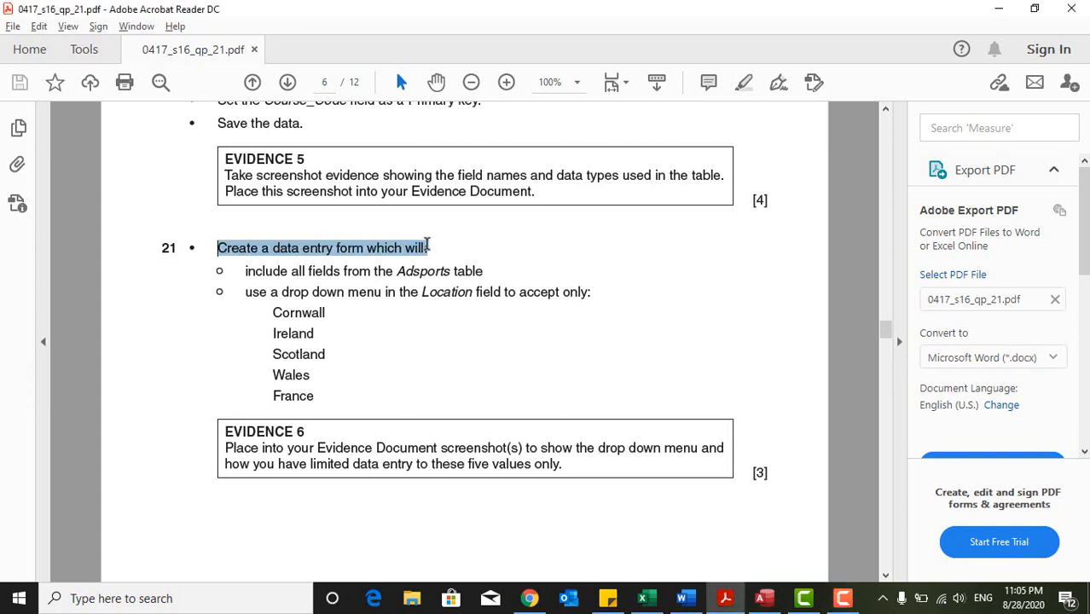
{"action": "left_click_drag", "start_coordinate": [341, 271], "coordinate": [436, 276]}
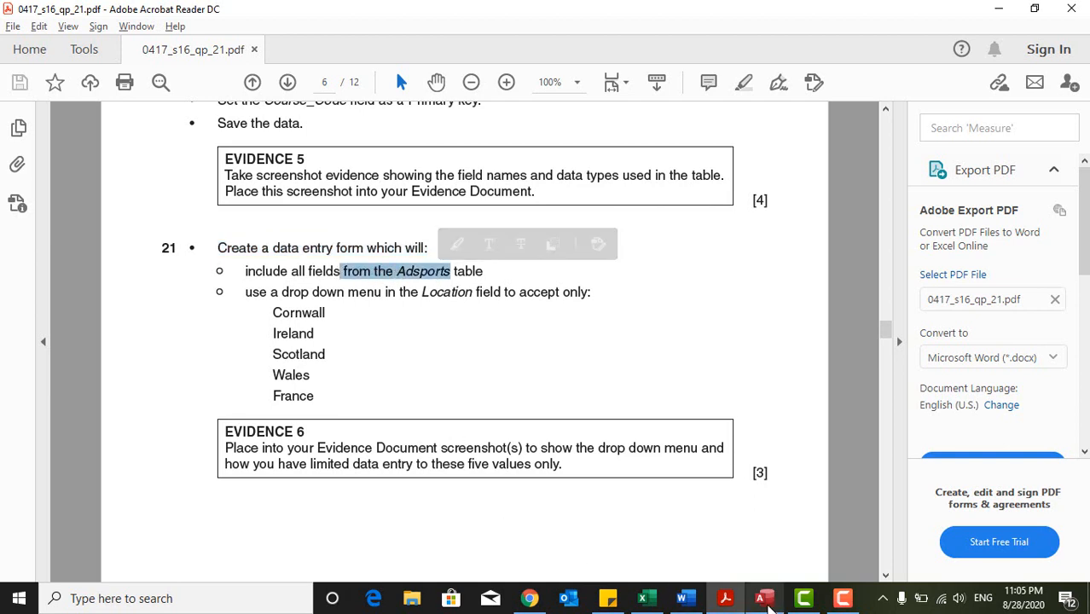
{"action": "left_click", "coordinate": [765, 600]}
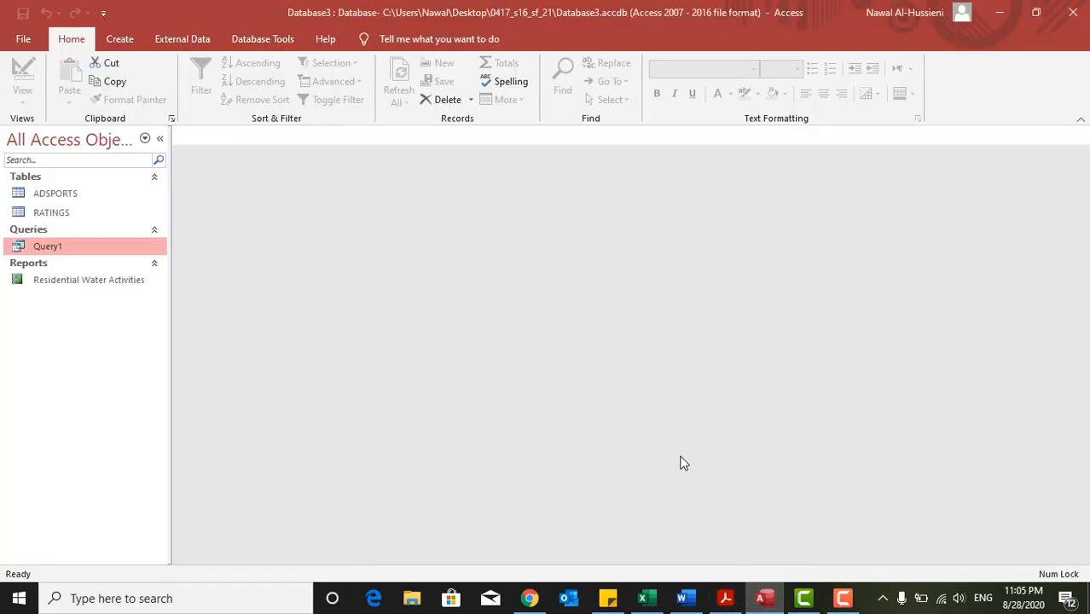
{"action": "left_click", "coordinate": [74, 194]}
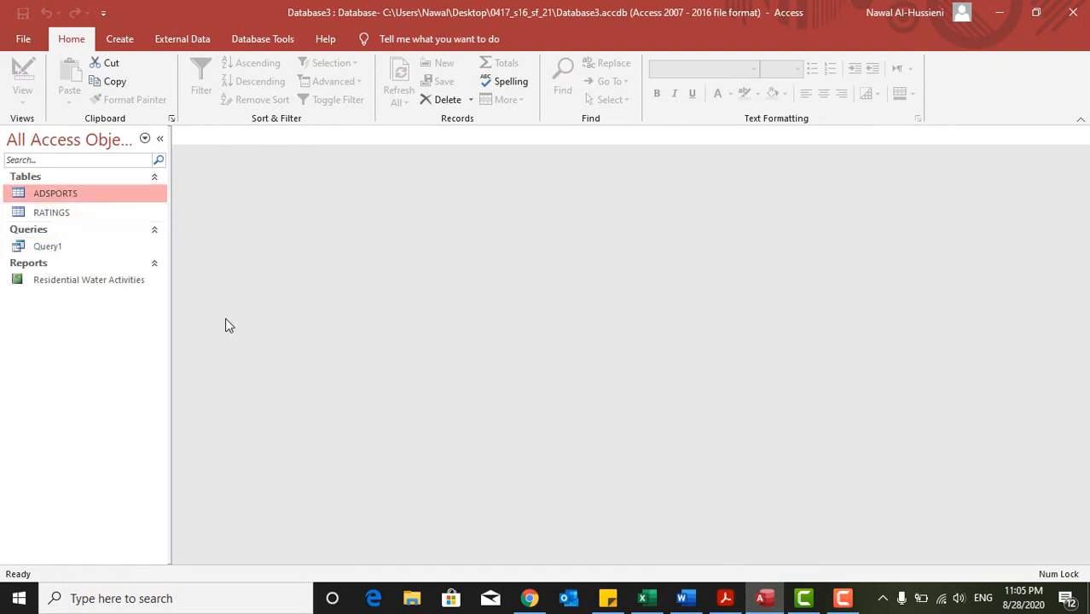
{"action": "left_click", "coordinate": [119, 39]}
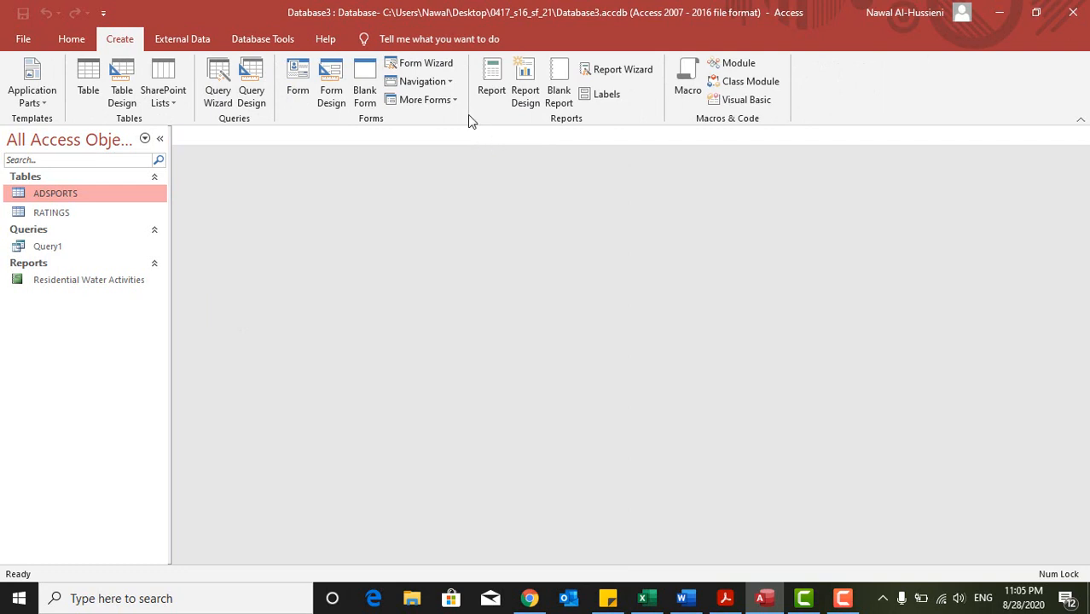
{"action": "left_click", "coordinate": [423, 60]}
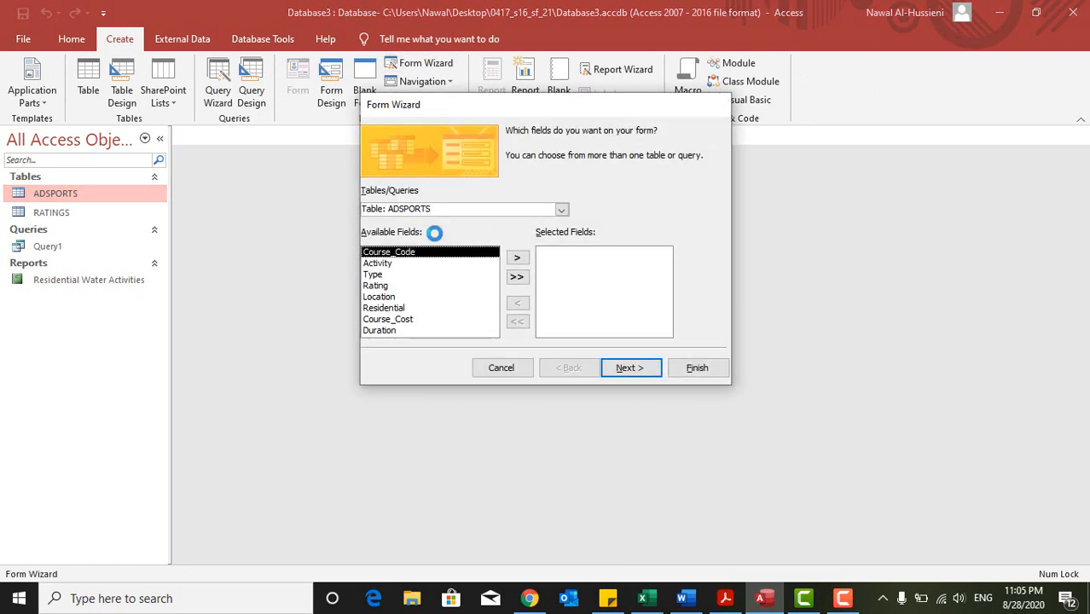
{"action": "left_click", "coordinate": [516, 278]}
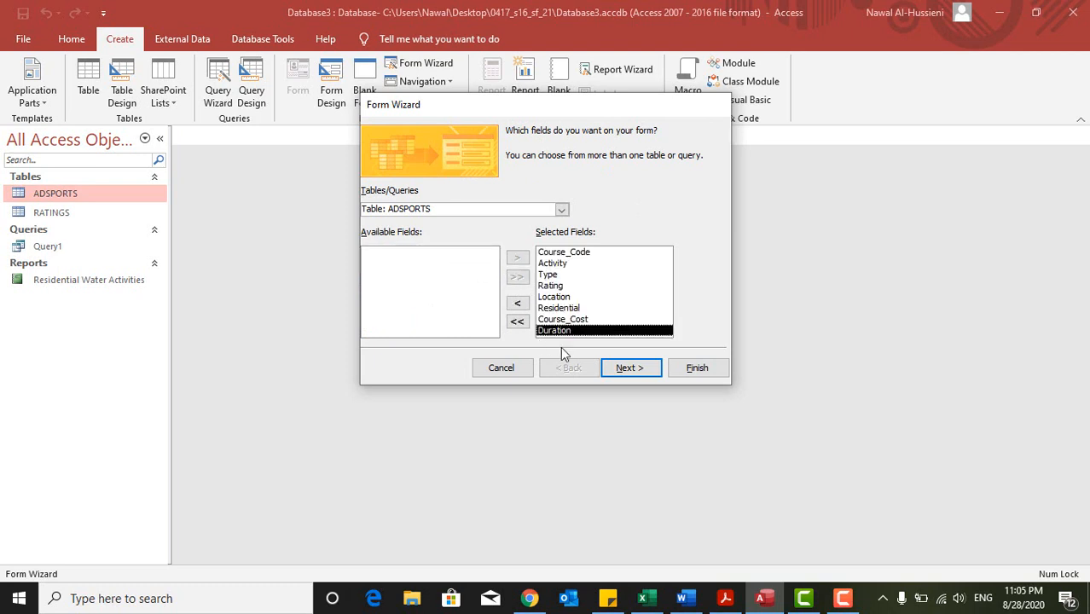
{"action": "left_click", "coordinate": [628, 368]}
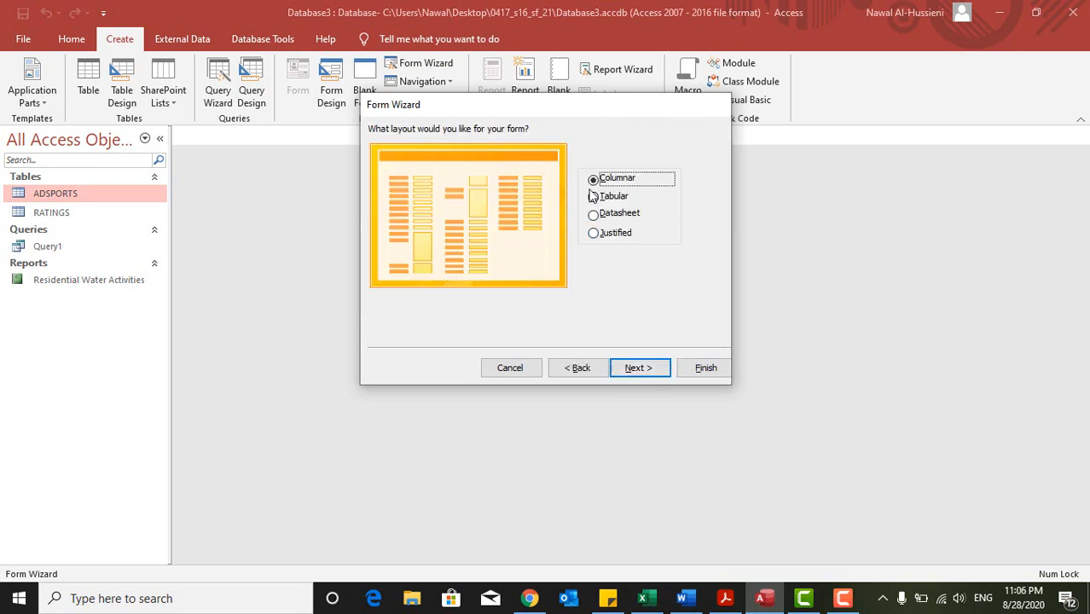
{"action": "left_click", "coordinate": [638, 366]}
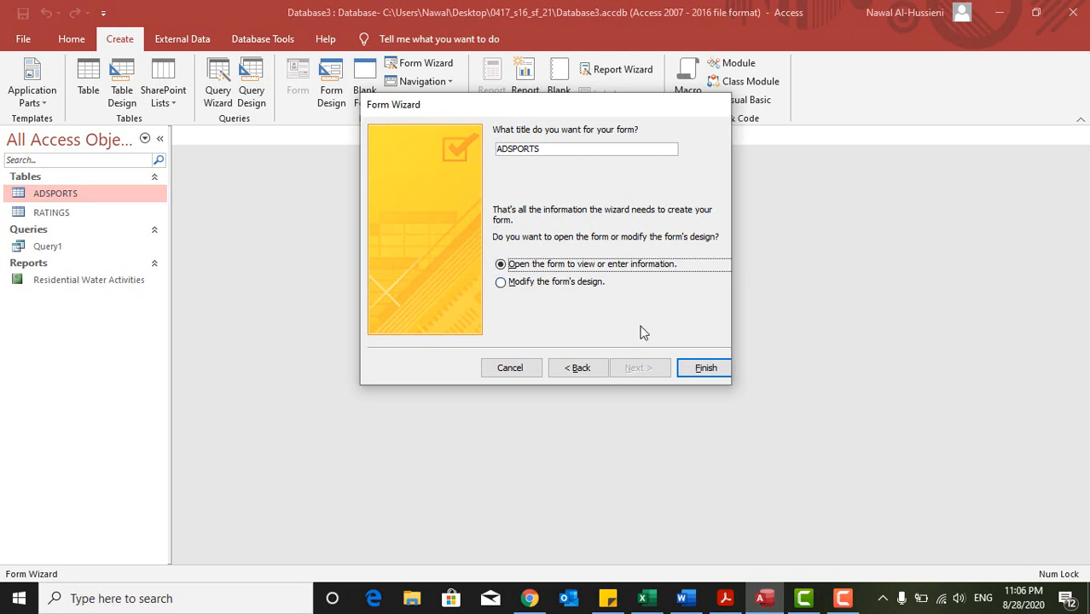
{"action": "left_click", "coordinate": [705, 368]}
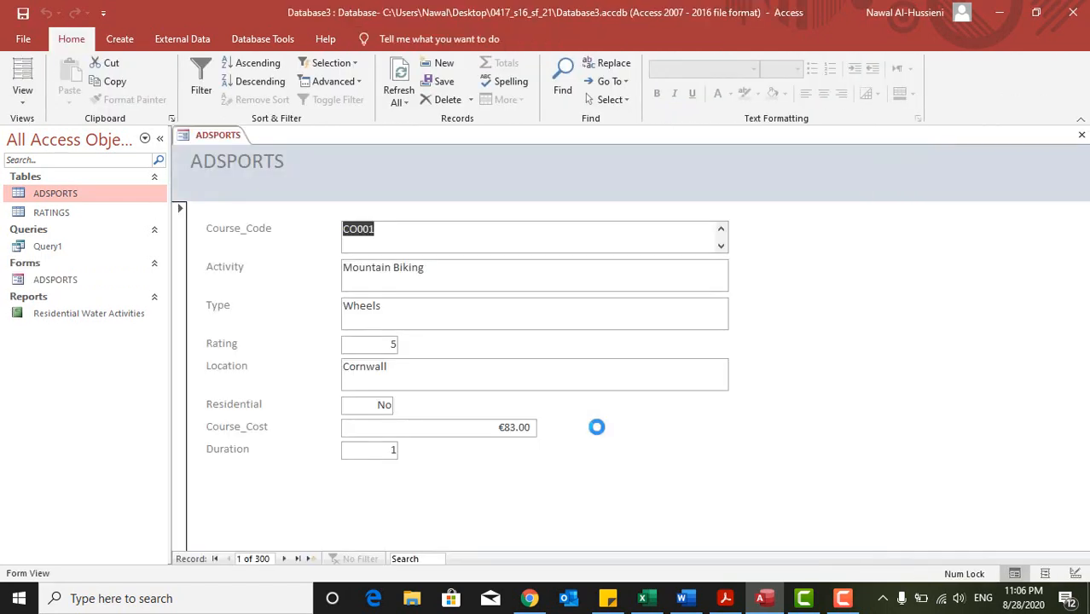
Check the Location requirement in the question paper, then in Access's Design View extend the form's Detail and Form Footer sections below Duration
{"action": "key", "text": "alt+Tab"}
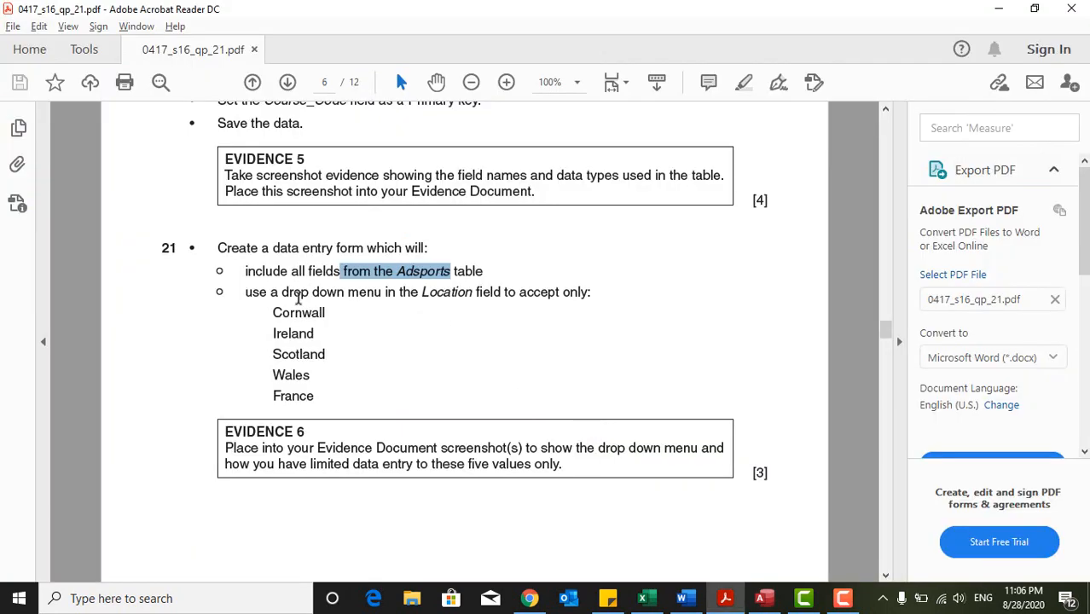
{"action": "left_click_drag", "start_coordinate": [245, 292], "coordinate": [588, 292]}
{"action": "left_click_drag", "start_coordinate": [275, 312], "coordinate": [324, 397]}
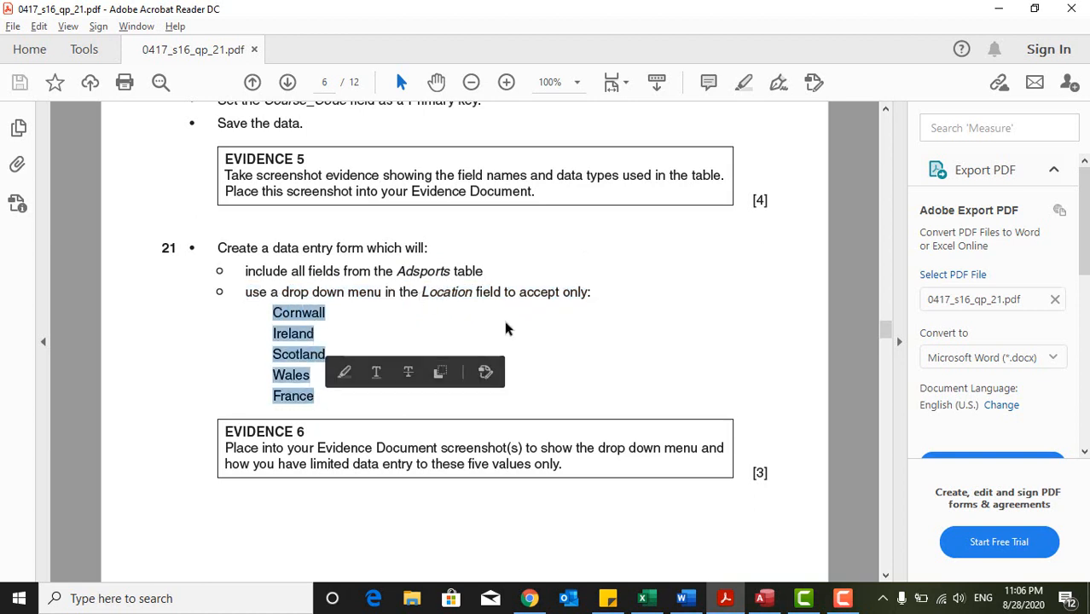
{"action": "key", "text": "alt+Tab"}
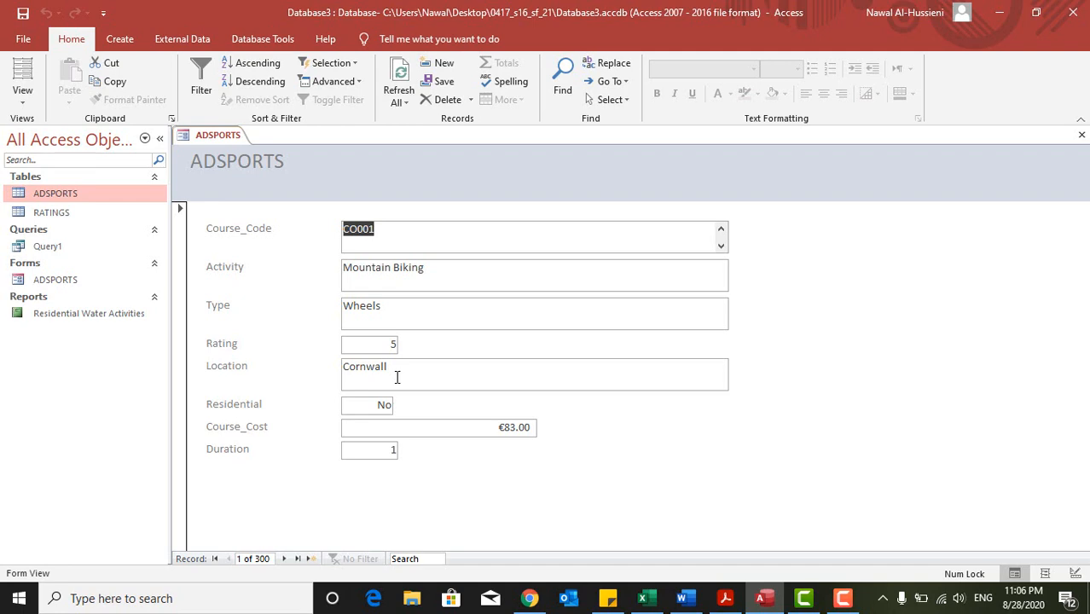
{"action": "left_click", "coordinate": [23, 103]}
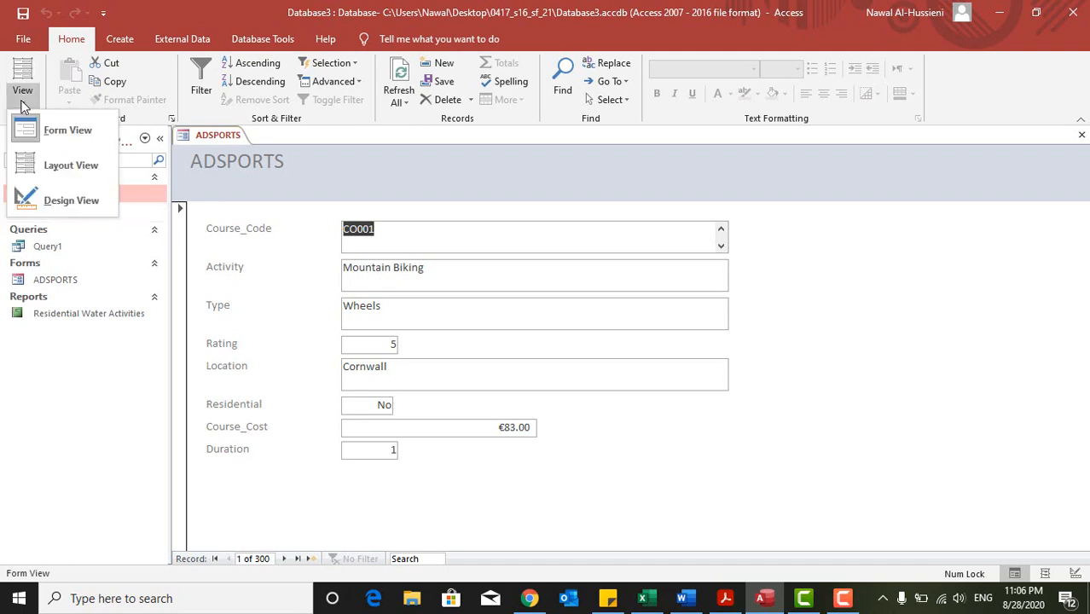
{"action": "left_click", "coordinate": [59, 198]}
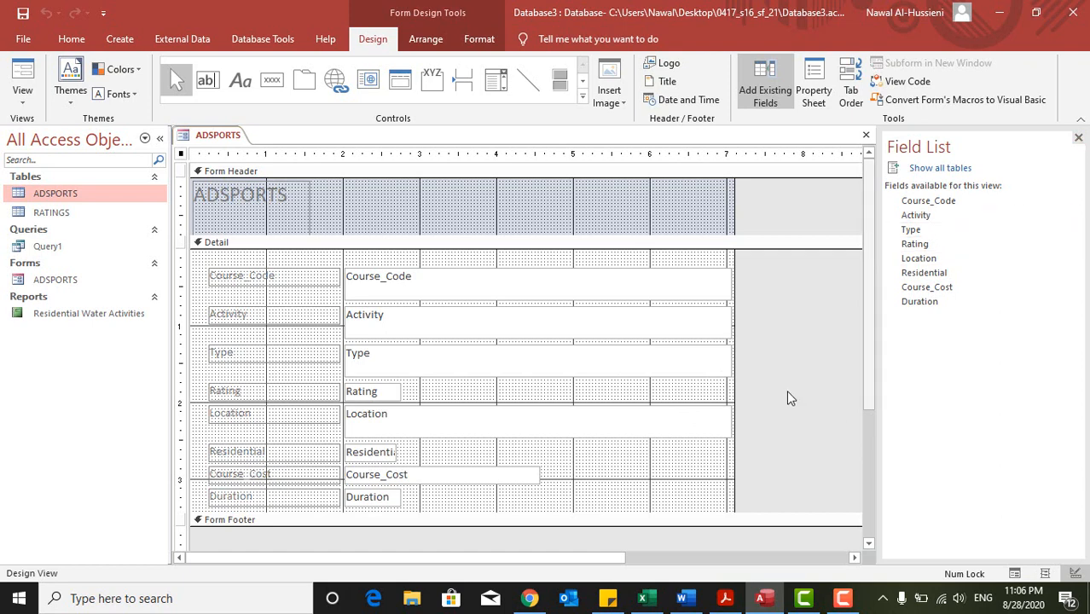
{"action": "left_click", "coordinate": [1077, 138]}
{"action": "scroll", "coordinate": [505, 487], "scroll_direction": "down", "scroll_amount": 2}
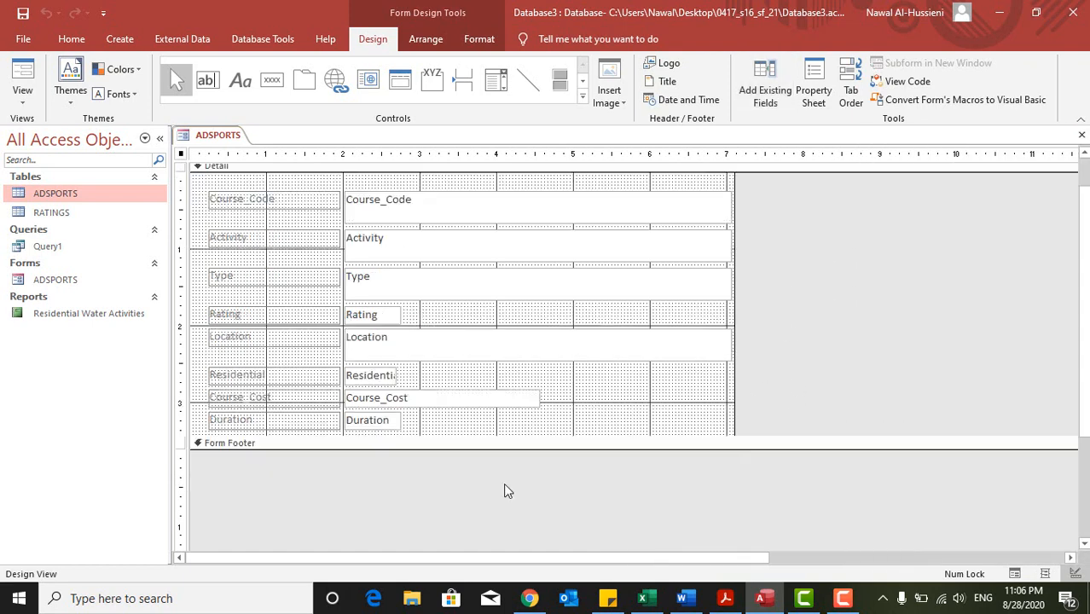
{"action": "scroll", "coordinate": [503, 486], "scroll_direction": "down", "scroll_amount": 3}
{"action": "left_click_drag", "start_coordinate": [472, 286], "coordinate": [462, 410]}
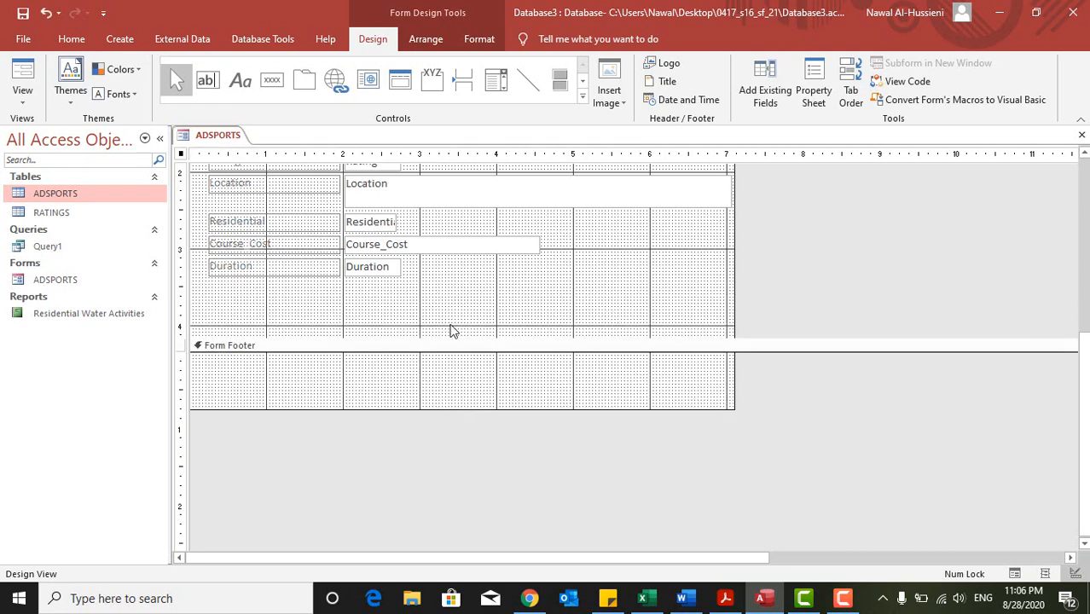
{"action": "scroll", "coordinate": [452, 330], "scroll_direction": "up", "scroll_amount": 3}
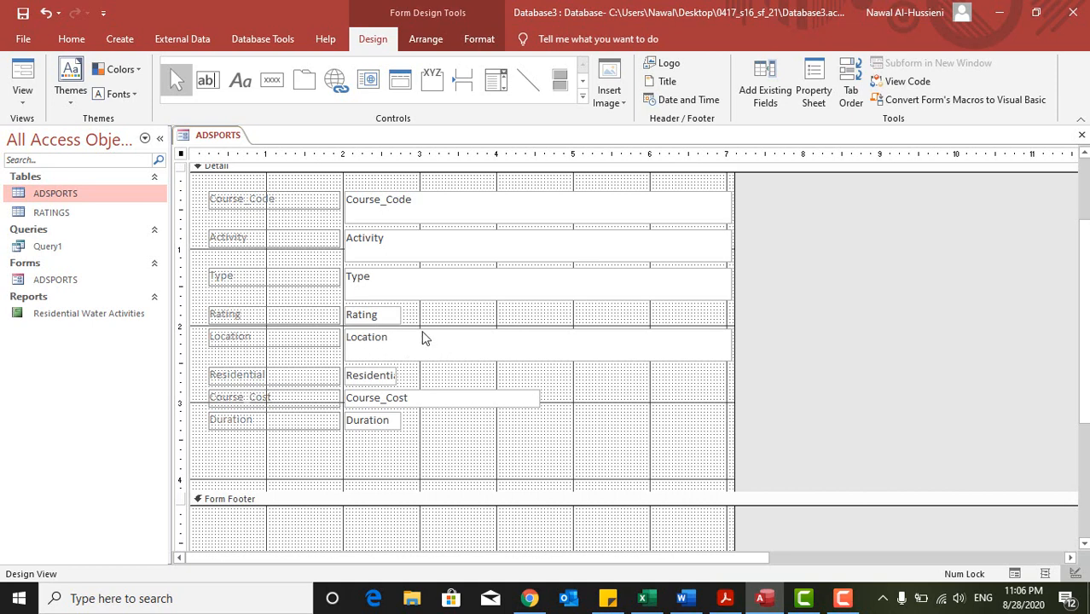
{"action": "left_click", "coordinate": [378, 335]}
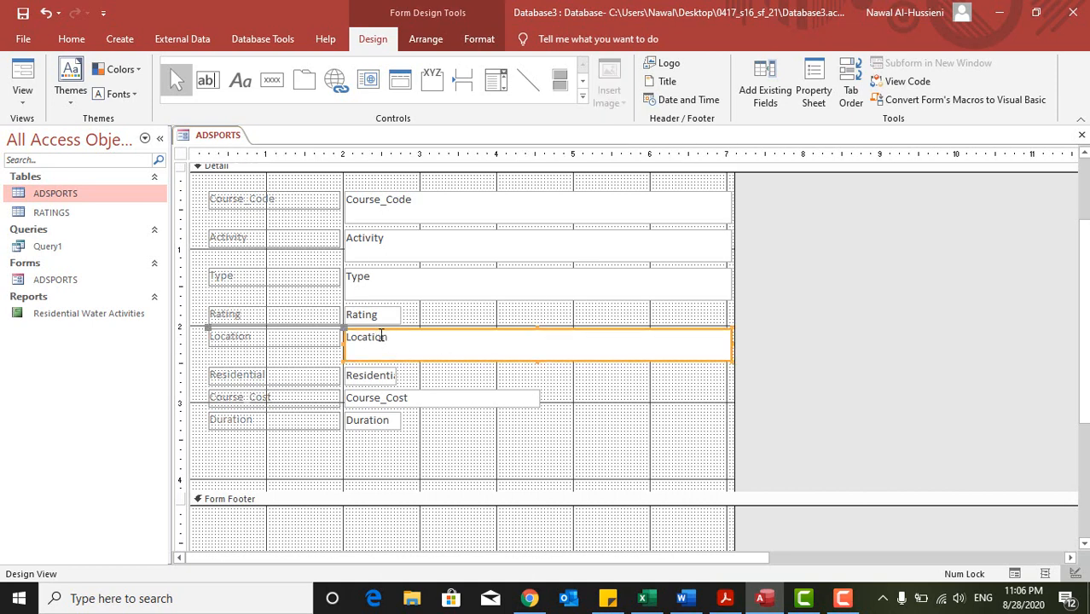
{"action": "right_click", "coordinate": [380, 335]}
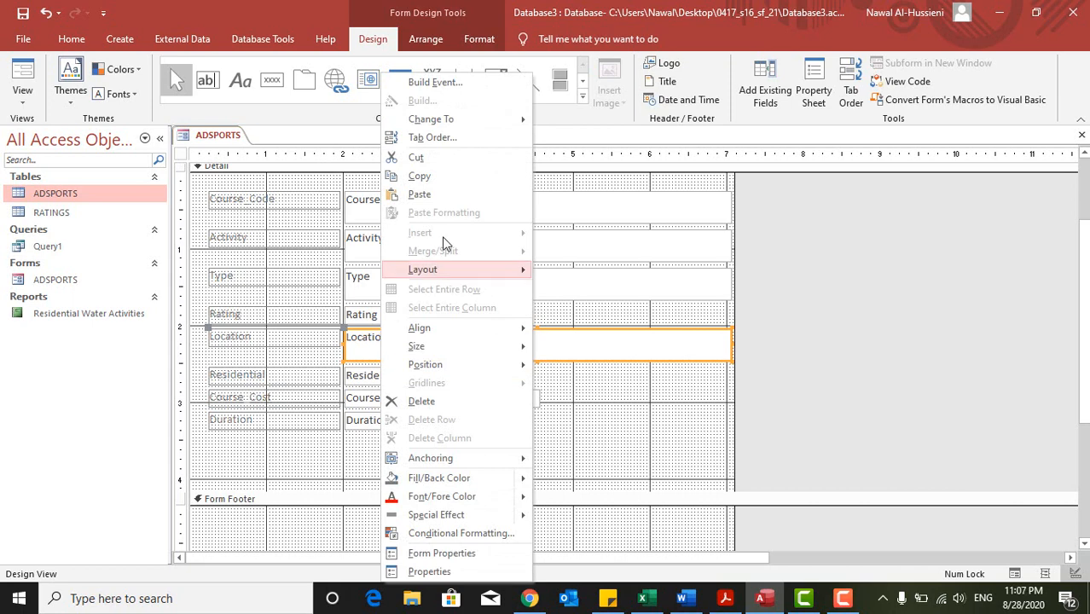
{"action": "mouse_move", "coordinate": [464, 127]}
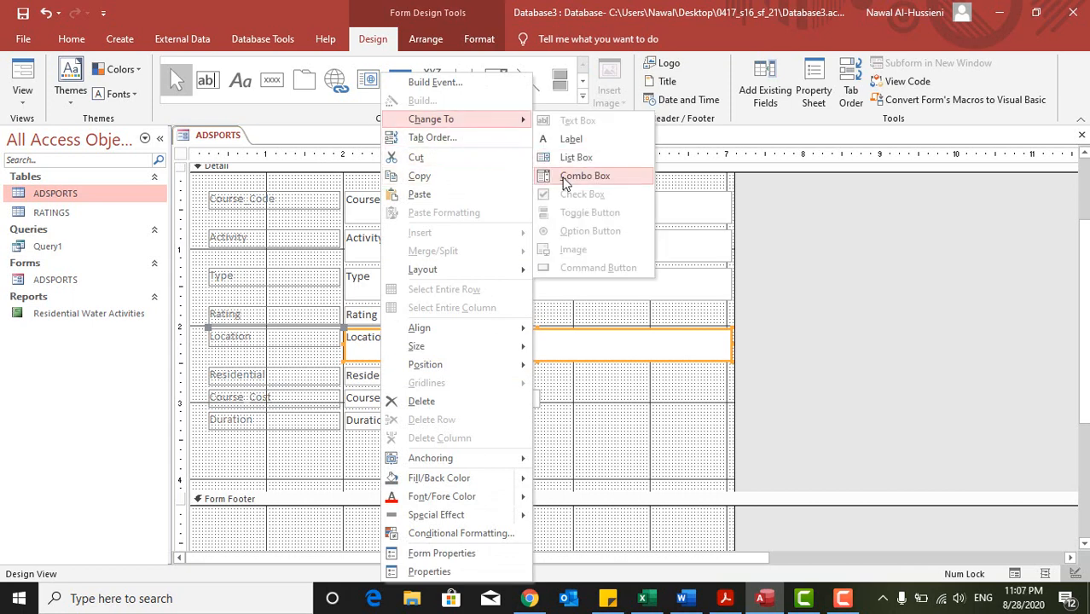
{"action": "left_click", "coordinate": [793, 232]}
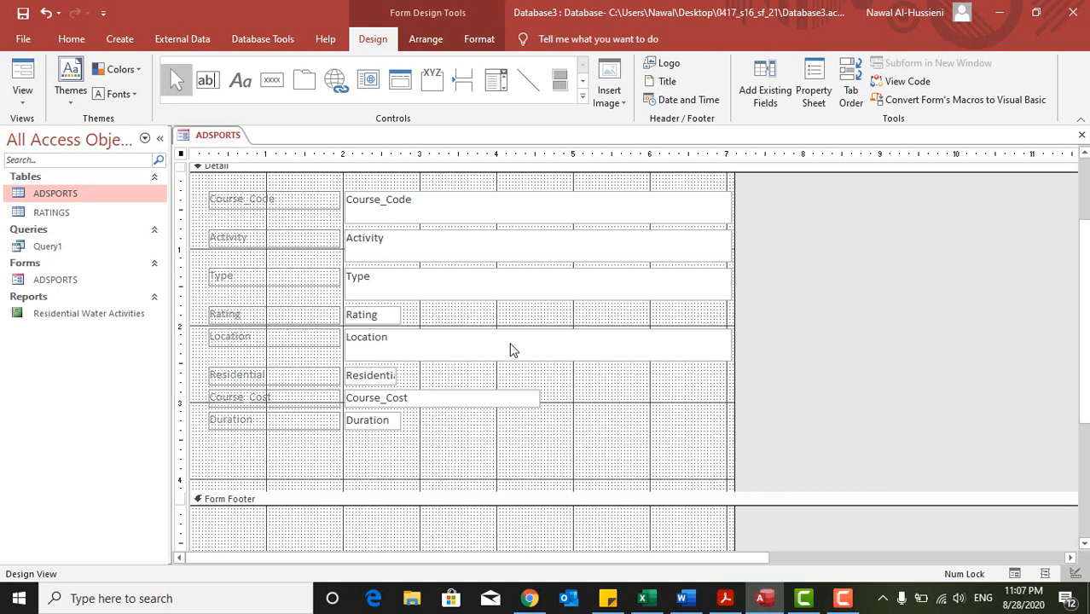
Replace the Location text box and its label with a new combo box drawn between Rating and Residential
{"action": "left_click", "coordinate": [451, 340]}
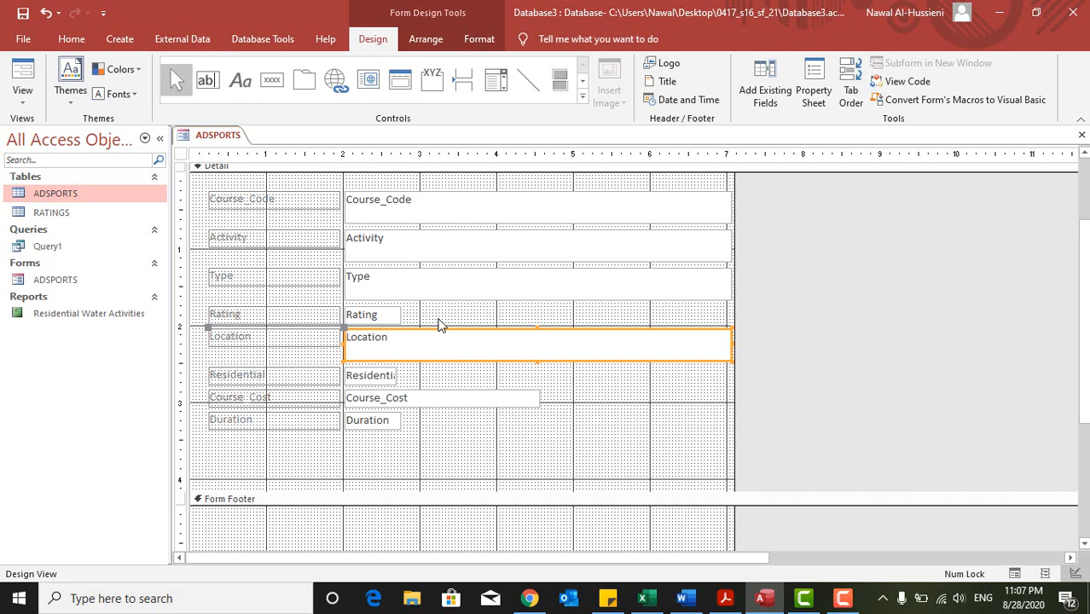
{"action": "key", "text": "Delete"}
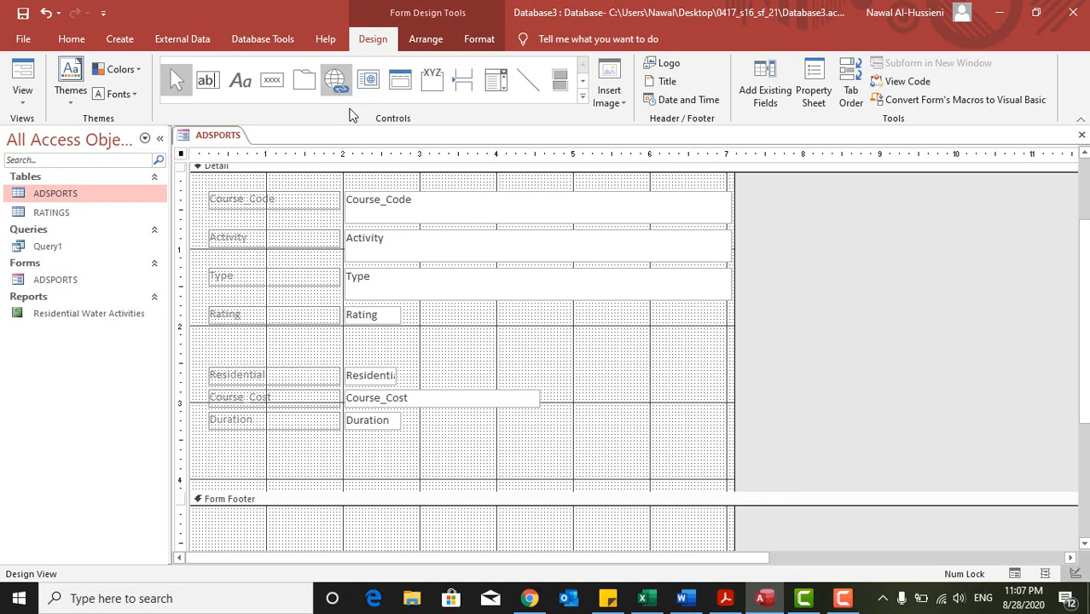
{"action": "left_click", "coordinate": [502, 92]}
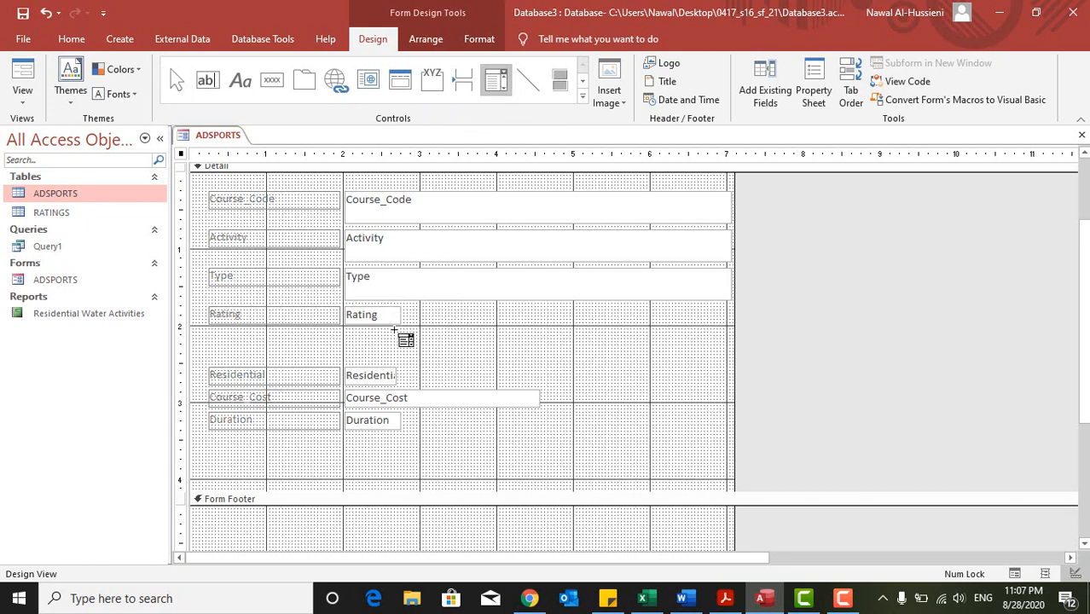
{"action": "left_click_drag", "start_coordinate": [388, 329], "coordinate": [512, 362]}
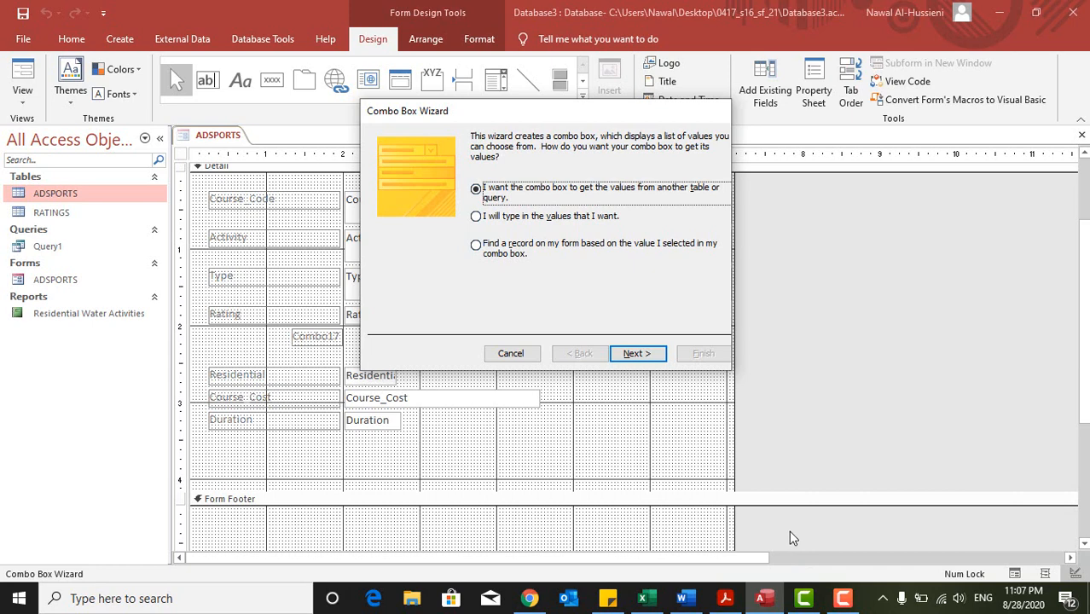
Configure the new combo box to use typed-in values as its source and proceed to the value list
{"action": "key", "text": "alt+Tab"}
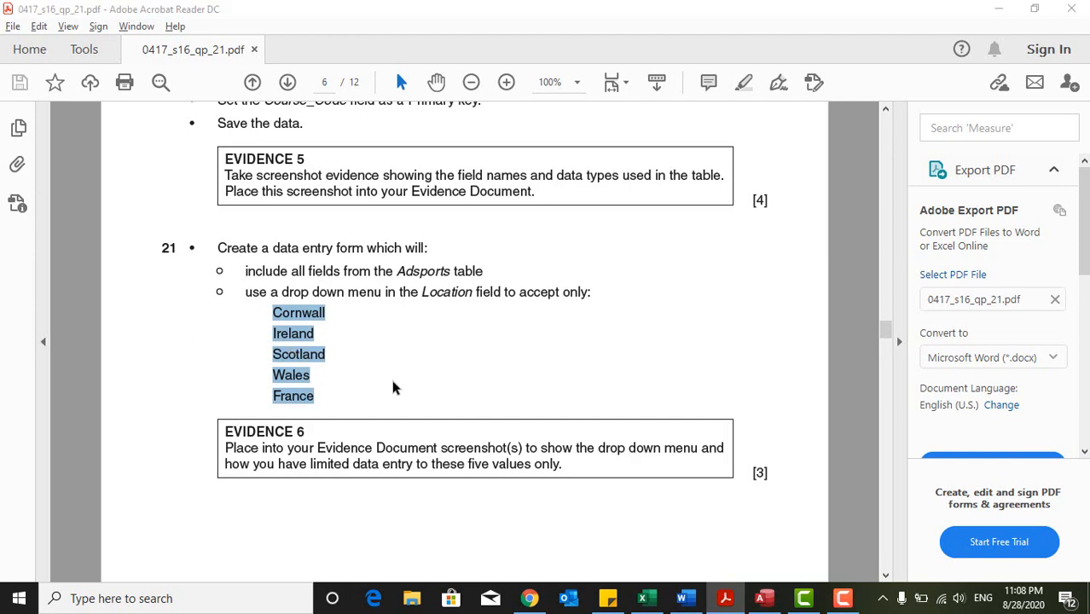
{"action": "key", "text": "alt+Tab"}
{"action": "left_click", "coordinate": [486, 220]}
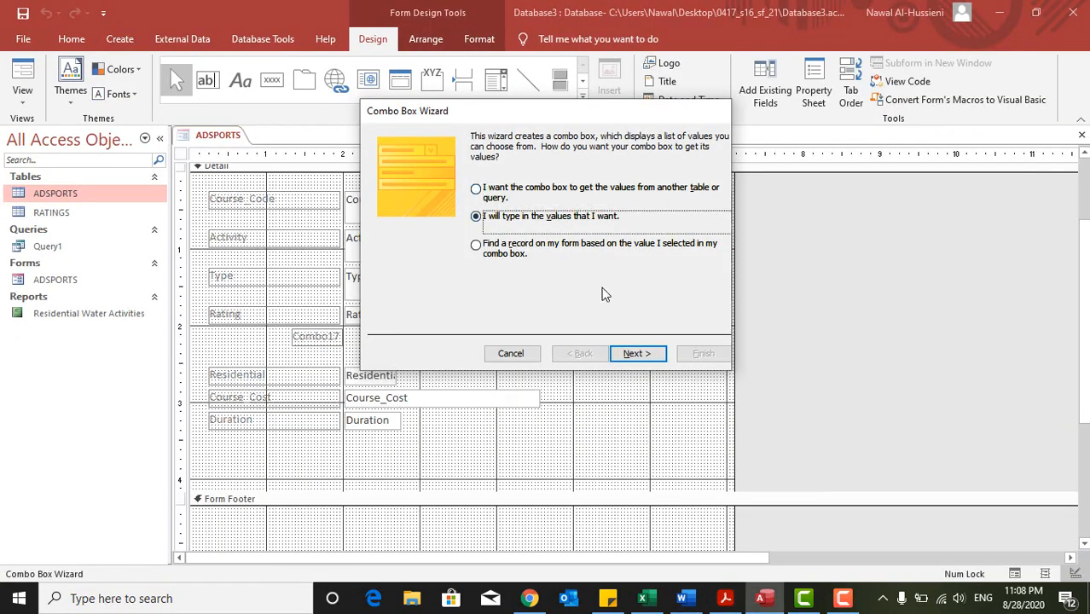
{"action": "left_click", "coordinate": [632, 356]}
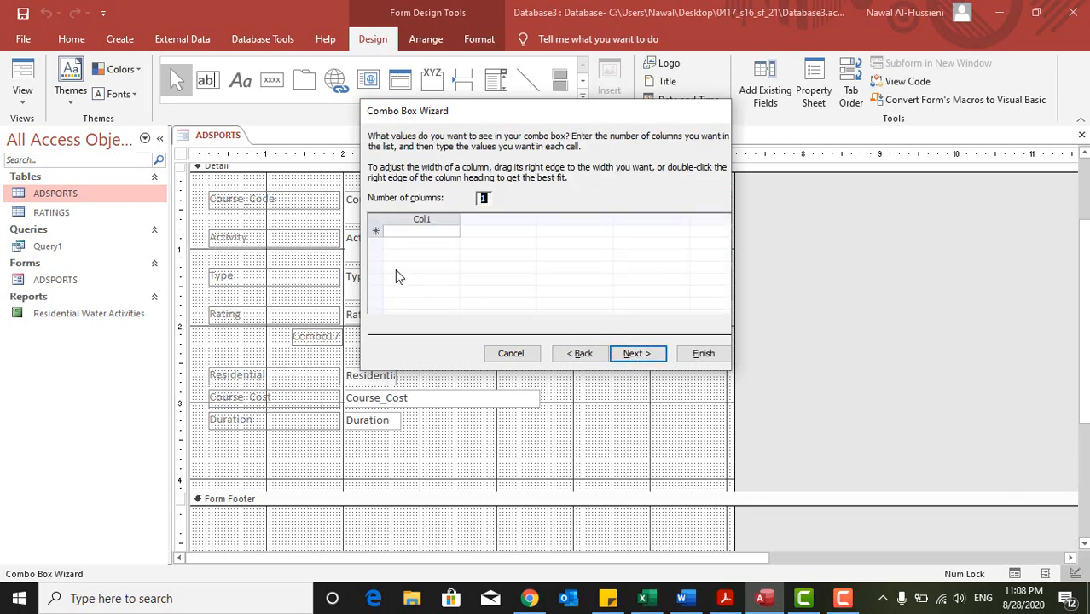
Check the location list in the Acrobat question paper, then enter Cornwall as the combo box's first value in Access
{"action": "left_click", "coordinate": [408, 232]}
{"action": "key", "text": "alt+Tab"}
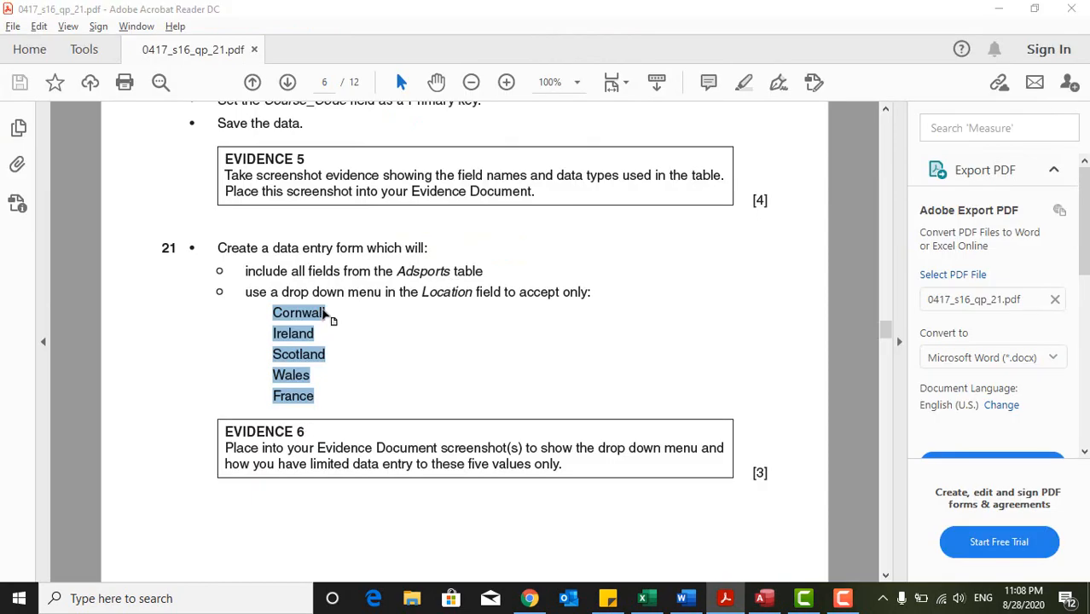
{"action": "key", "text": "alt+Tab"}
{"action": "type", "text": "Cornwall"}
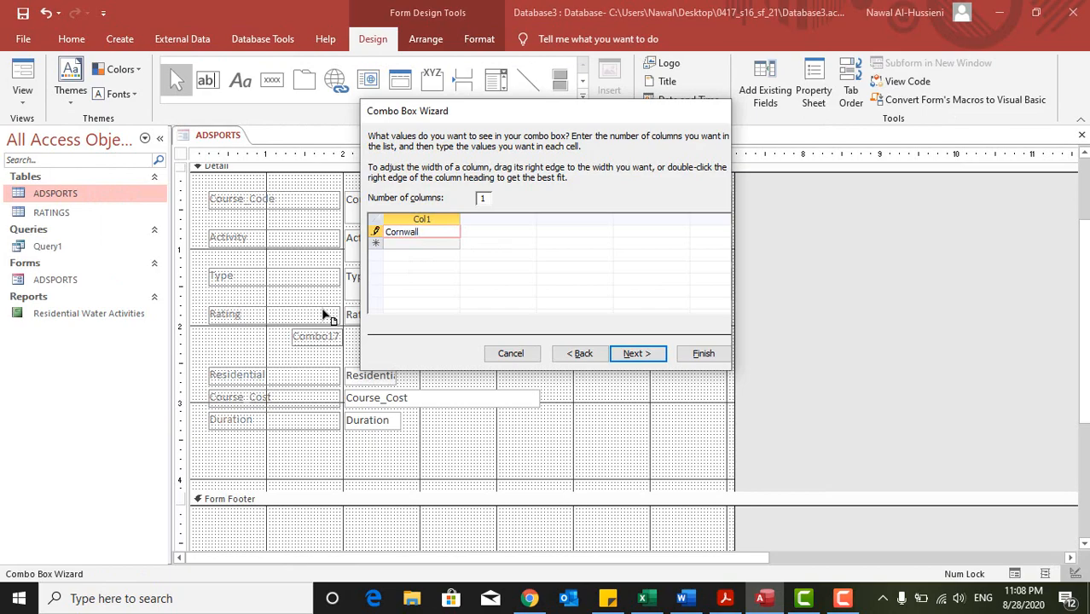
{"action": "key", "text": "Return"}
Copy Ireland from the Acrobat question paper and add it as the second combo box value in Access
{"action": "key", "text": "alt+Tab"}
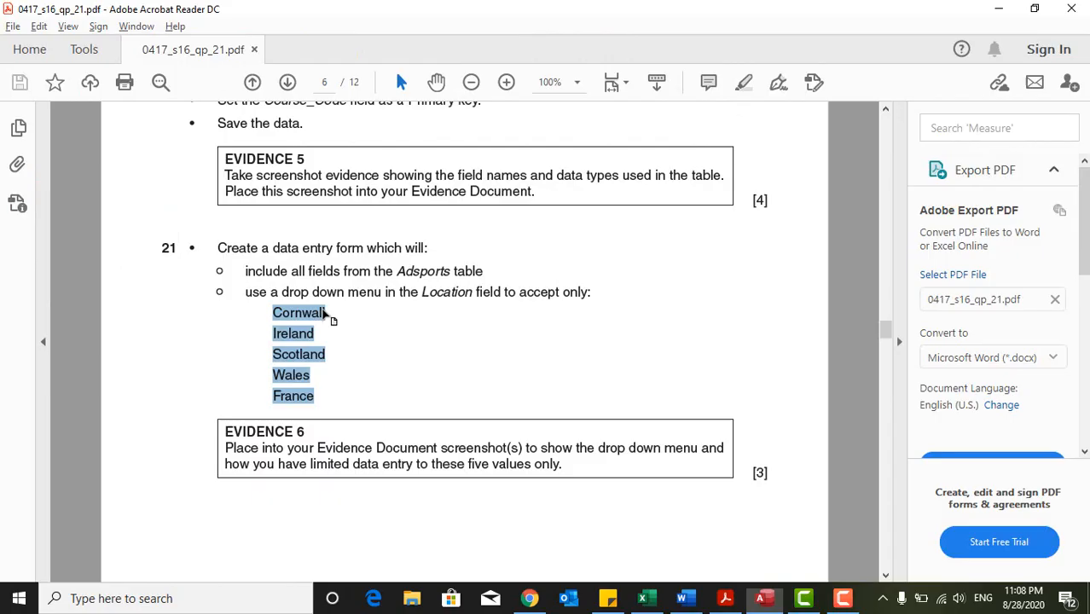
{"action": "key", "text": "alt+Tab"}
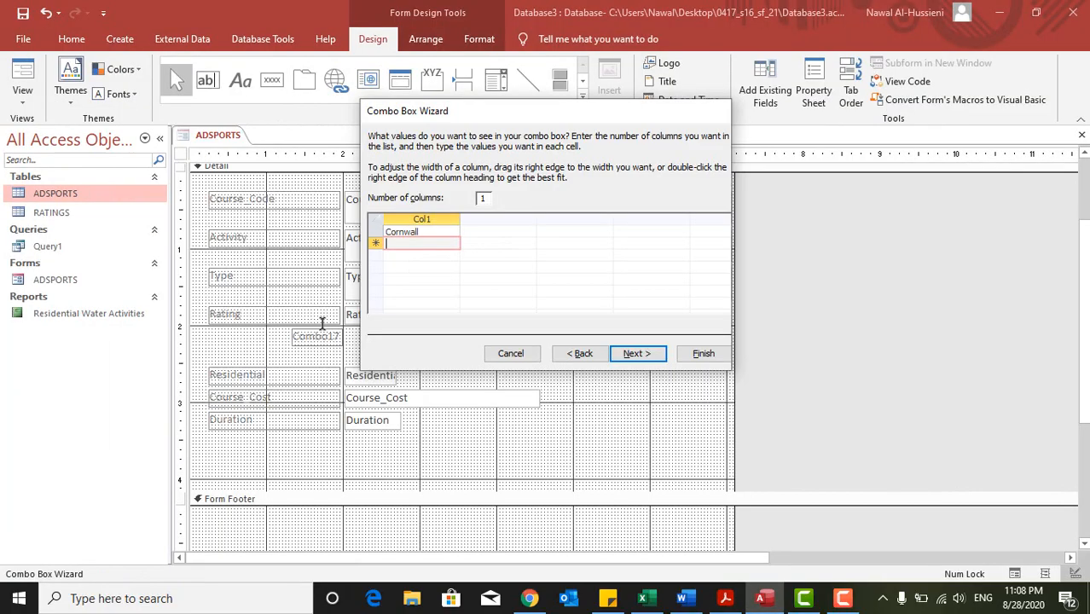
{"action": "key", "text": "alt+Tab"}
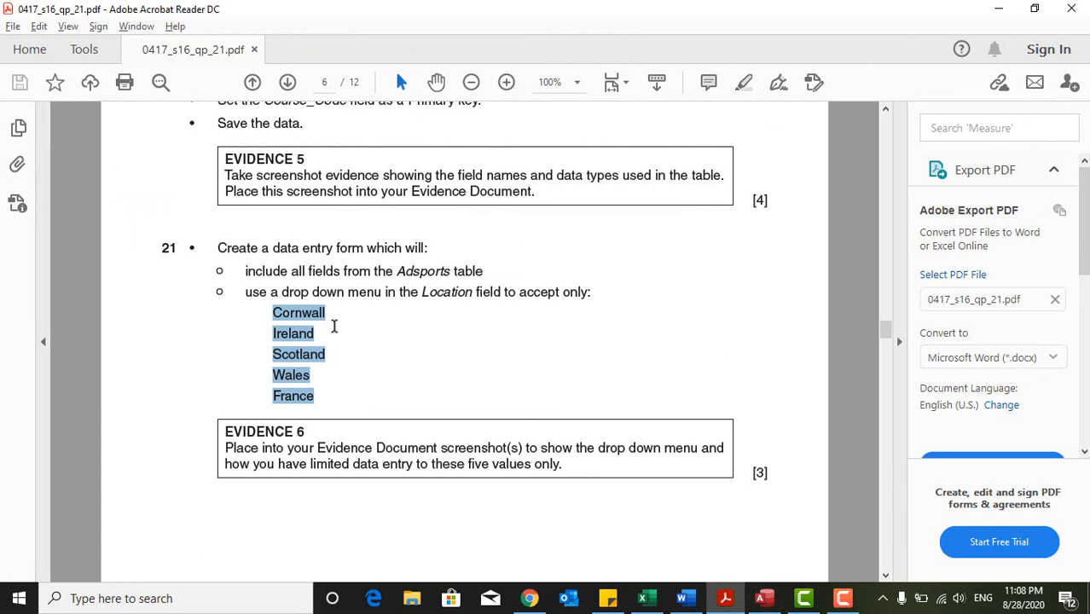
{"action": "left_click", "coordinate": [334, 326]}
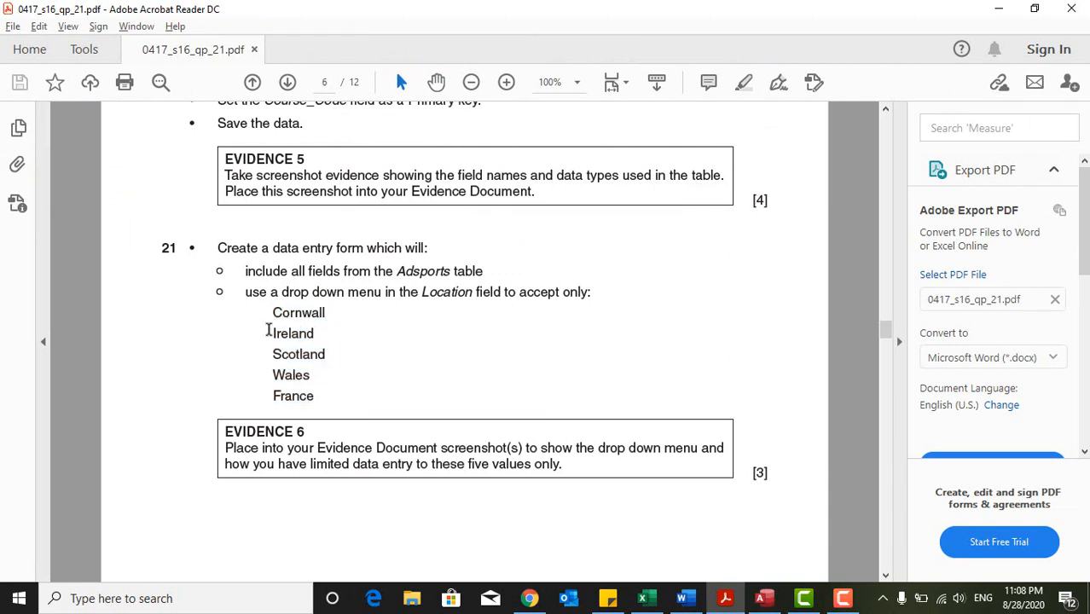
{"action": "left_click_drag", "start_coordinate": [271, 331], "coordinate": [318, 338]}
{"action": "key", "text": "ctrl+c"}
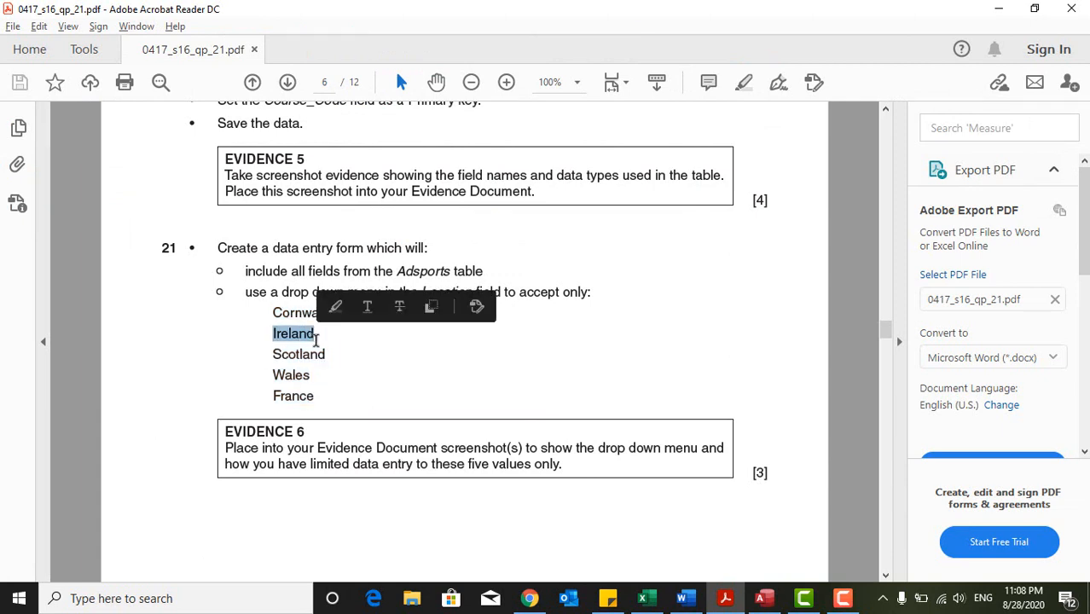
{"action": "key", "text": "alt+Tab"}
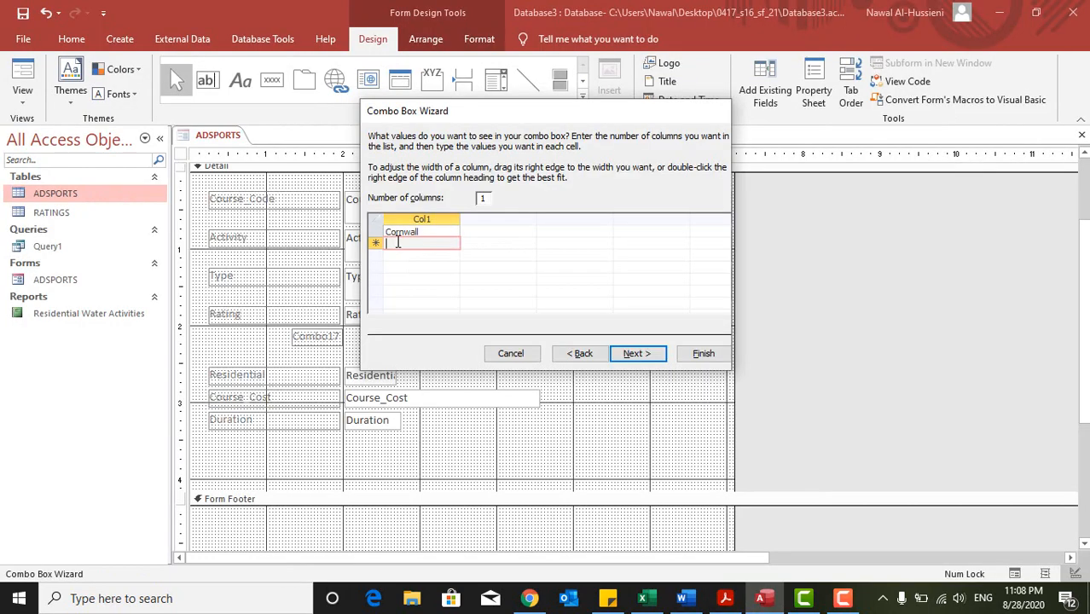
{"action": "key", "text": "ctrl+v"}
{"action": "key", "text": "Return"}
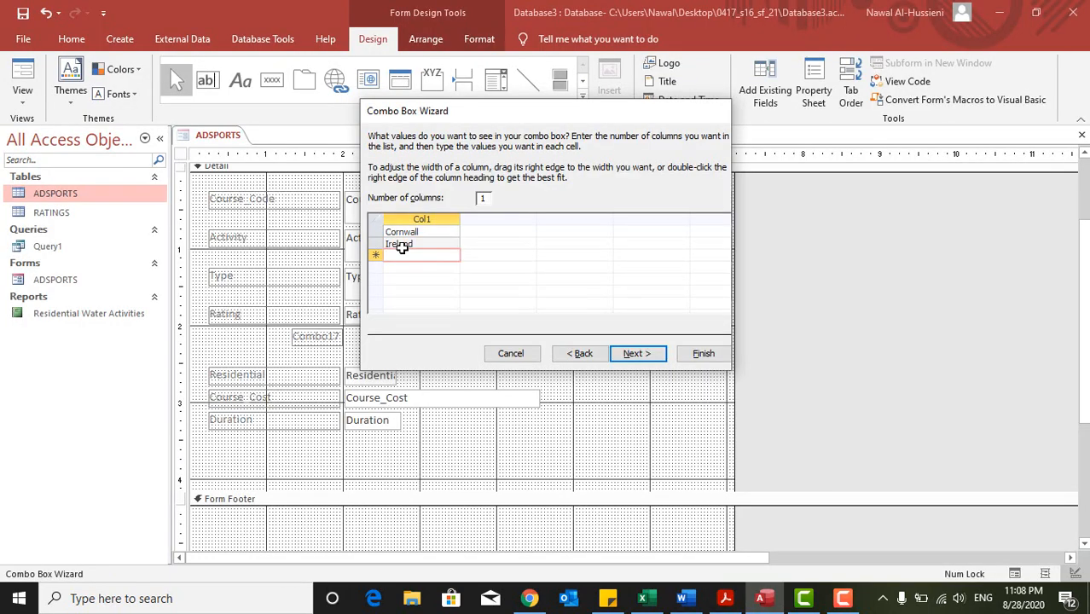
Copy Scotland from the Acrobat question paper into the third row of the combo box value list in Access
{"action": "key", "text": "alt+Tab"}
{"action": "left_click_drag", "start_coordinate": [273, 354], "coordinate": [330, 355]}
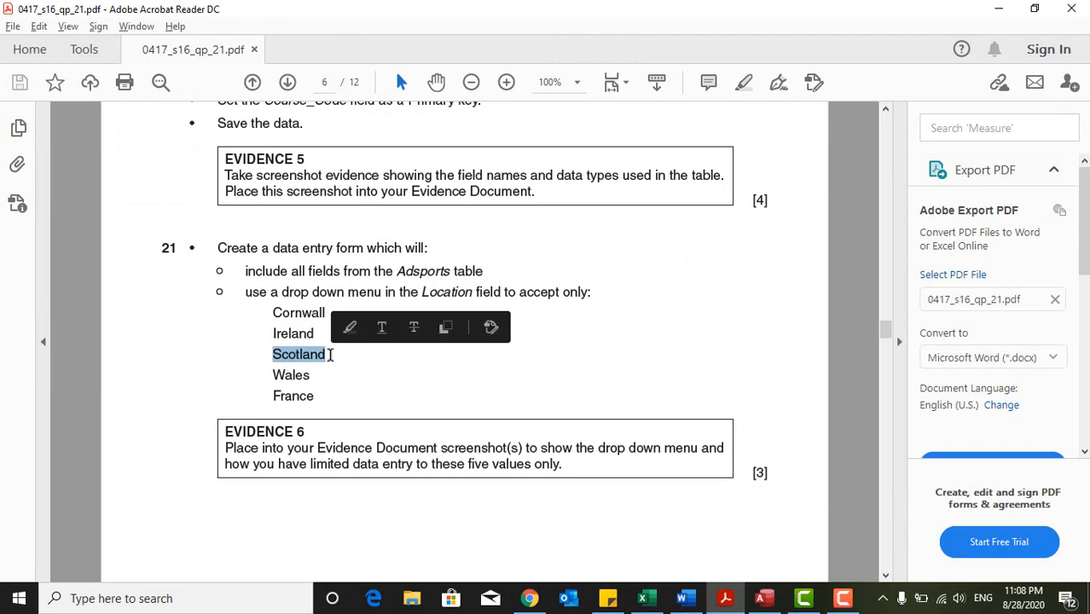
{"action": "key", "text": "ctrl+c"}
{"action": "key", "text": "alt+Tab"}
{"action": "key", "text": "ctrl+v"}
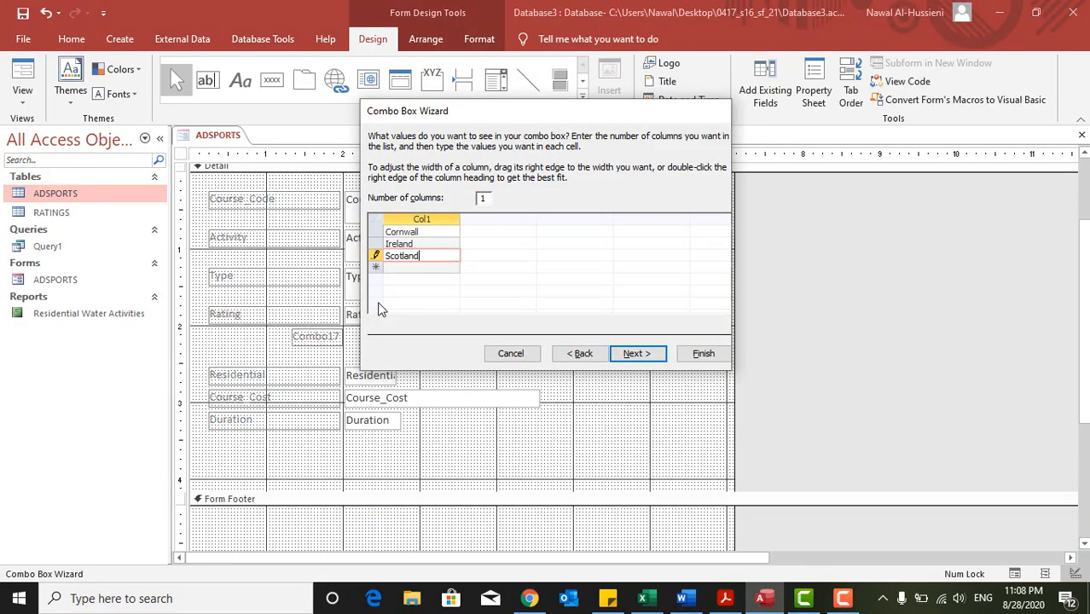
{"action": "key", "text": "Return"}
Copy Wales from the Acrobat question paper into the fourth row of the combo box value list in Access
{"action": "key", "text": "alt+Tab"}
{"action": "left_click_drag", "start_coordinate": [272, 375], "coordinate": [309, 376]}
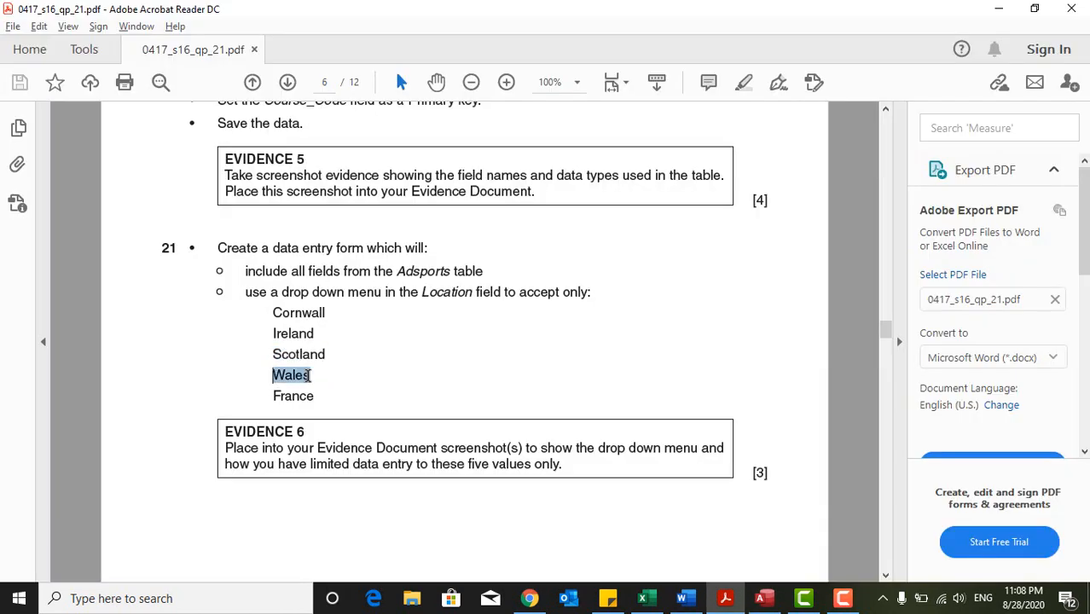
{"action": "key", "text": "ctrl+c"}
{"action": "key", "text": "alt+Tab"}
{"action": "key", "text": "ctrl+v"}
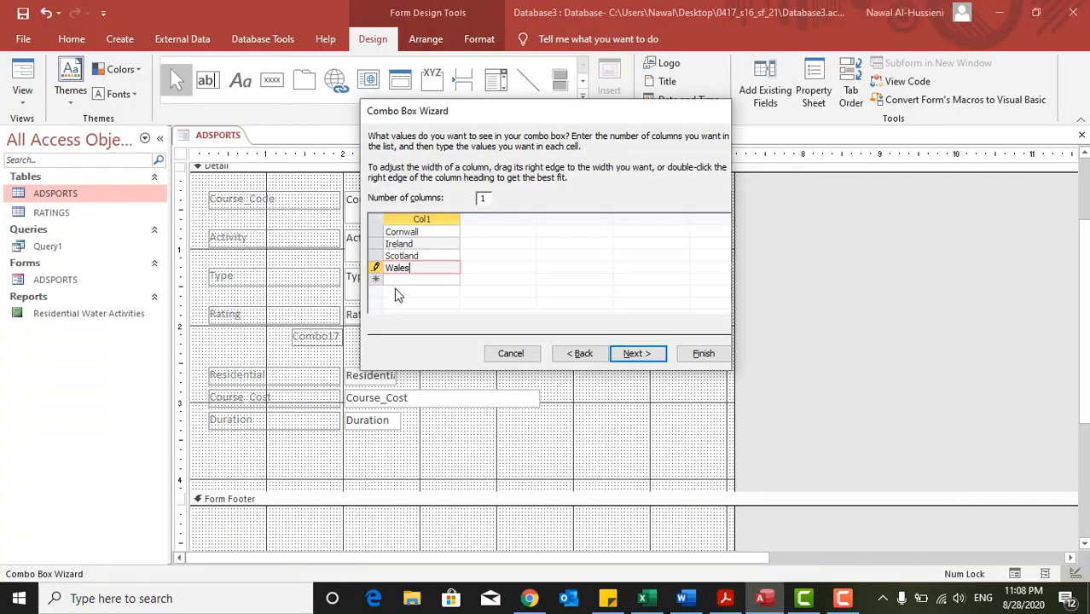
{"action": "key", "text": "Return"}
Copy France from the Acrobat question paper into the fifth row of the combo box value list in Access
{"action": "key", "text": "alt+Tab"}
{"action": "left_click_drag", "start_coordinate": [270, 396], "coordinate": [318, 396]}
{"action": "key", "text": "ctrl+c"}
{"action": "key", "text": "alt+Tab"}
{"action": "key", "text": "ctrl+v"}
{"action": "key", "text": "Return"}
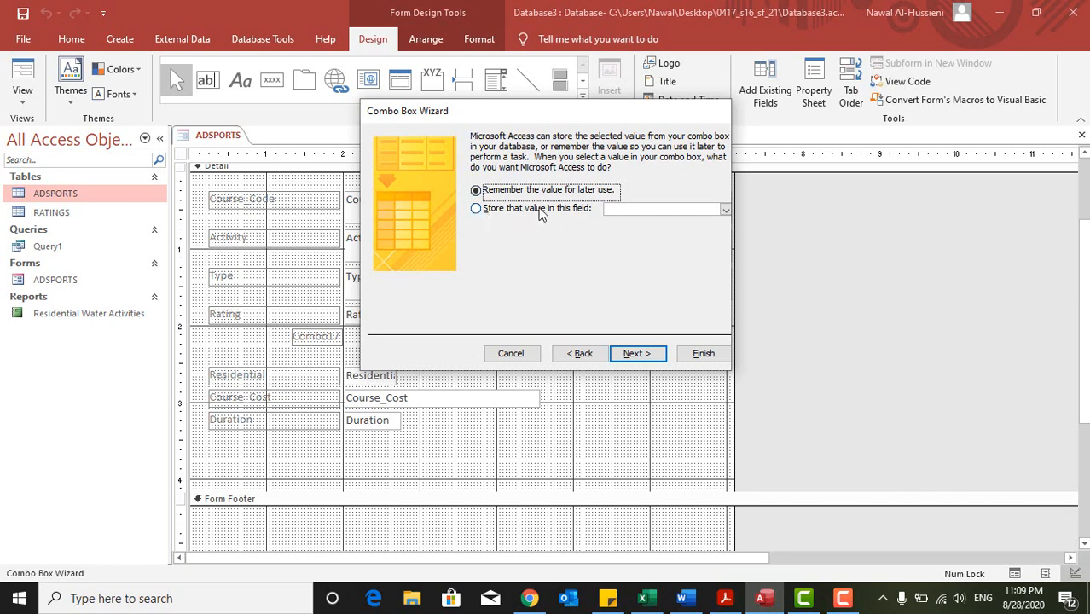
Store the combo box's value in the Location field and finish the wizard with Location as its label
{"action": "left_click", "coordinate": [538, 210]}
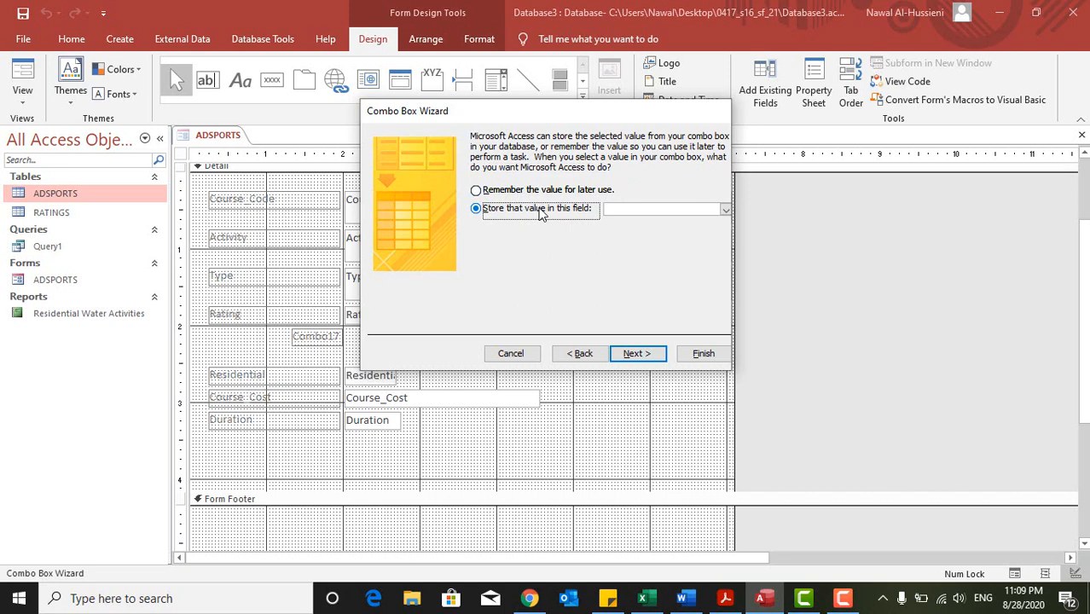
{"action": "left_click", "coordinate": [723, 210]}
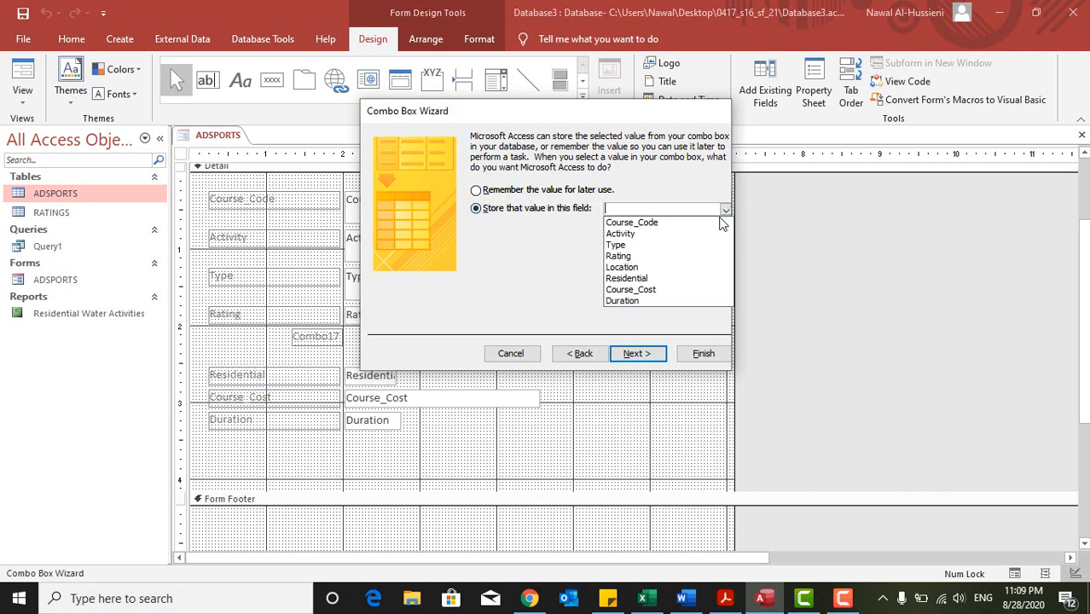
{"action": "left_click", "coordinate": [661, 268]}
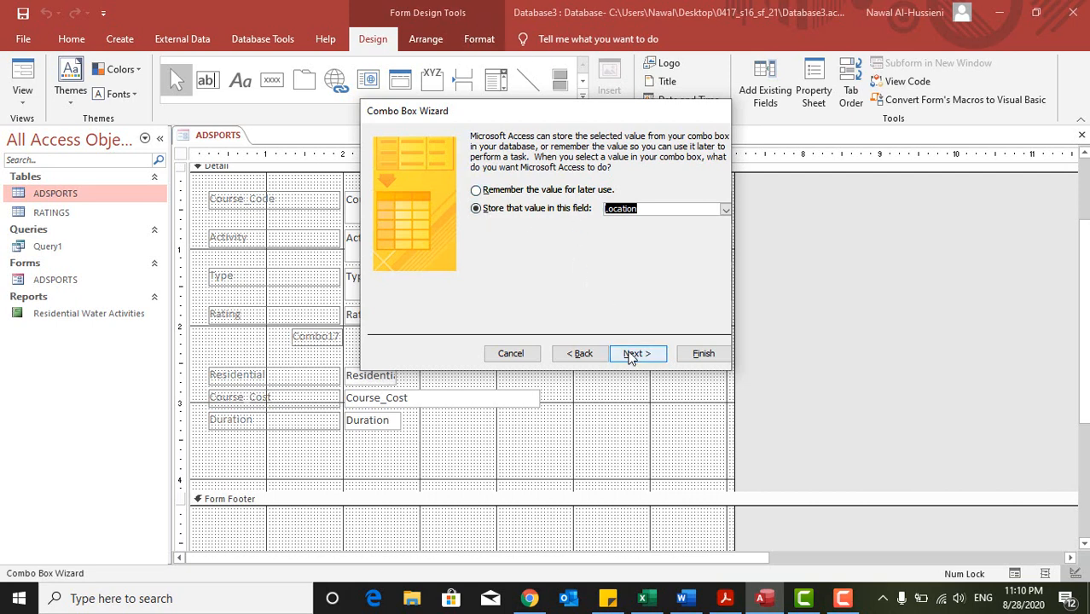
{"action": "left_click", "coordinate": [635, 353]}
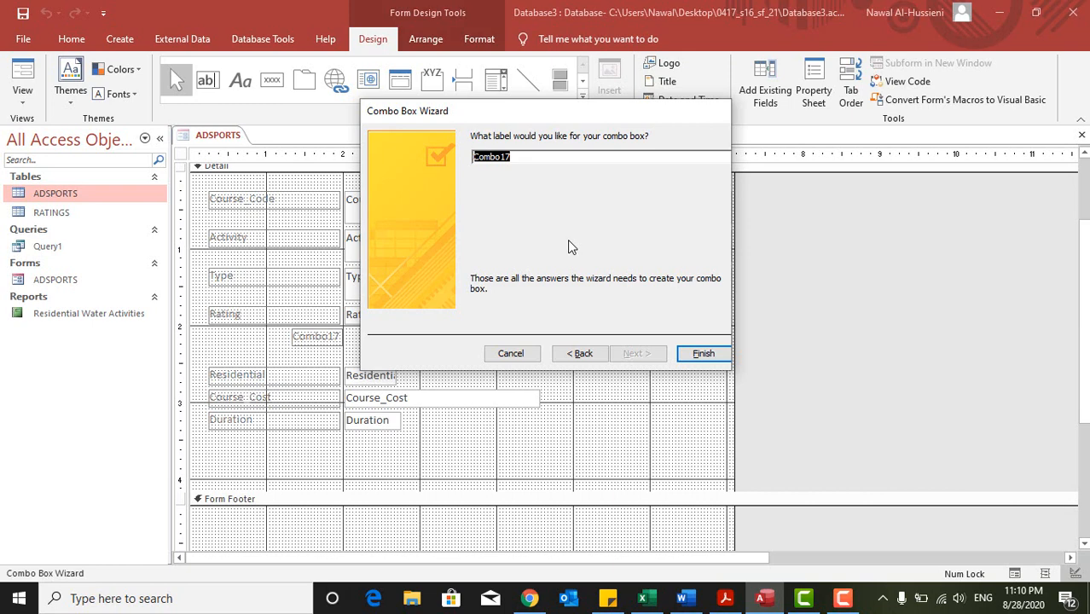
{"action": "key", "text": "BackSpace"}
{"action": "type", "text": "Location"}
{"action": "key", "text": "Return"}
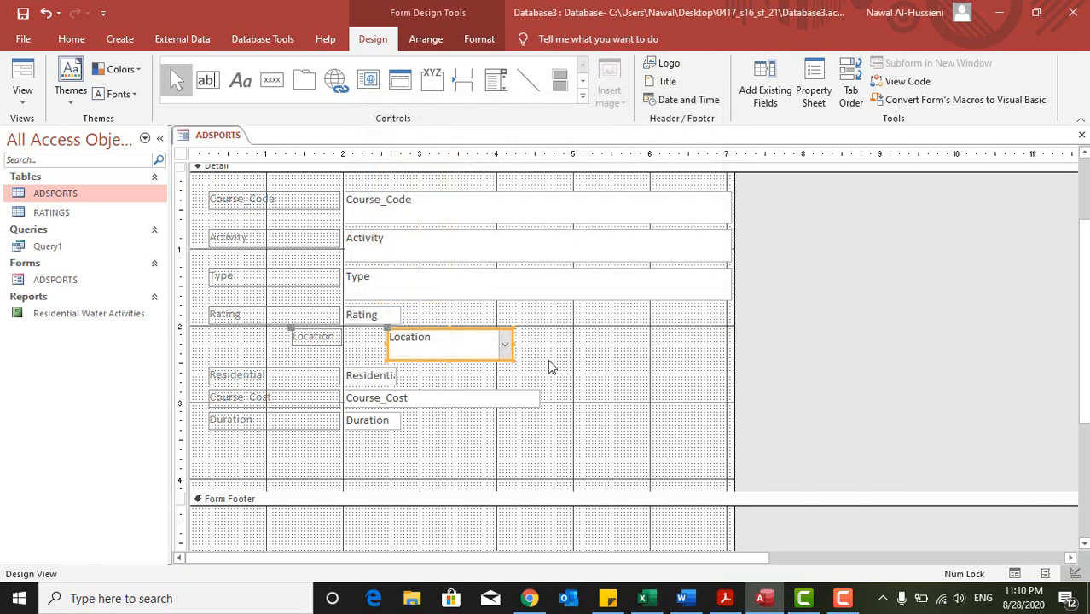
Align the Location label with the other field labels and its combo box with the other field boxes
{"action": "left_click", "coordinate": [303, 339]}
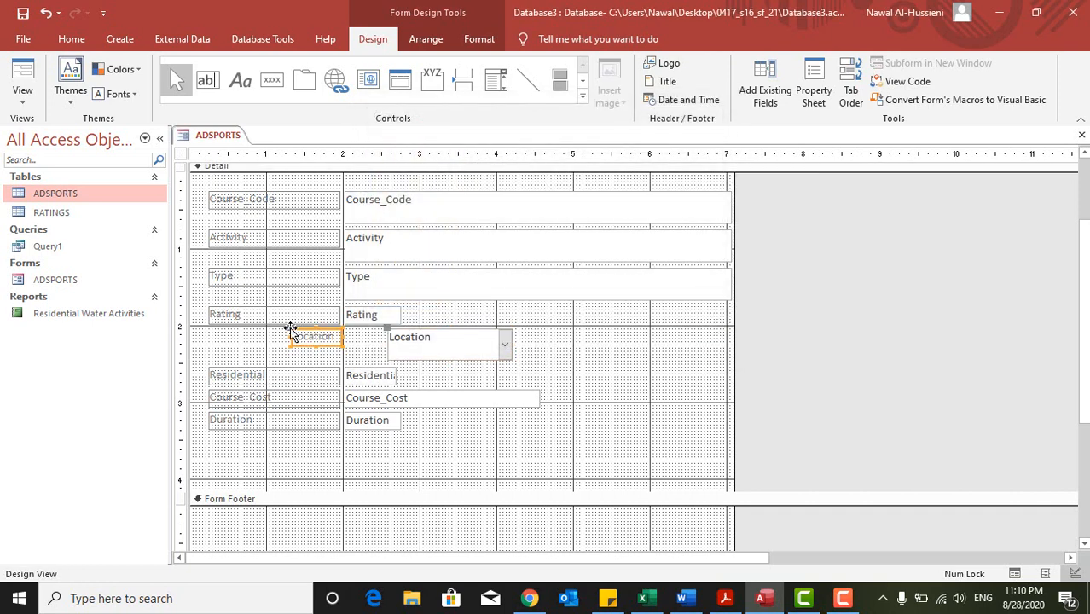
{"action": "left_click_drag", "start_coordinate": [290, 330], "coordinate": [208, 334]}
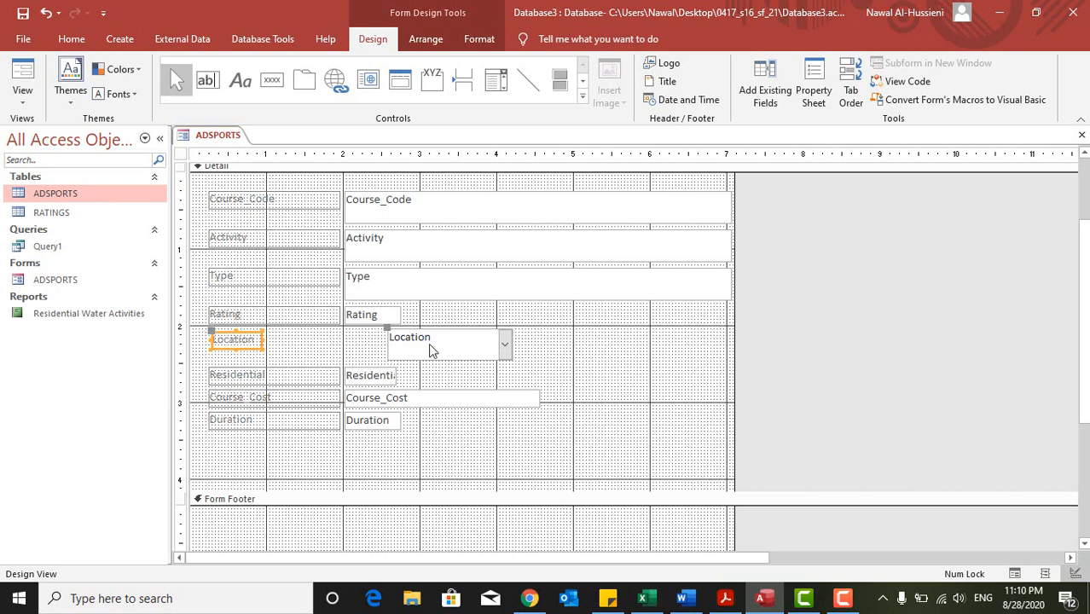
{"action": "left_click", "coordinate": [534, 321]}
{"action": "left_click", "coordinate": [397, 343]}
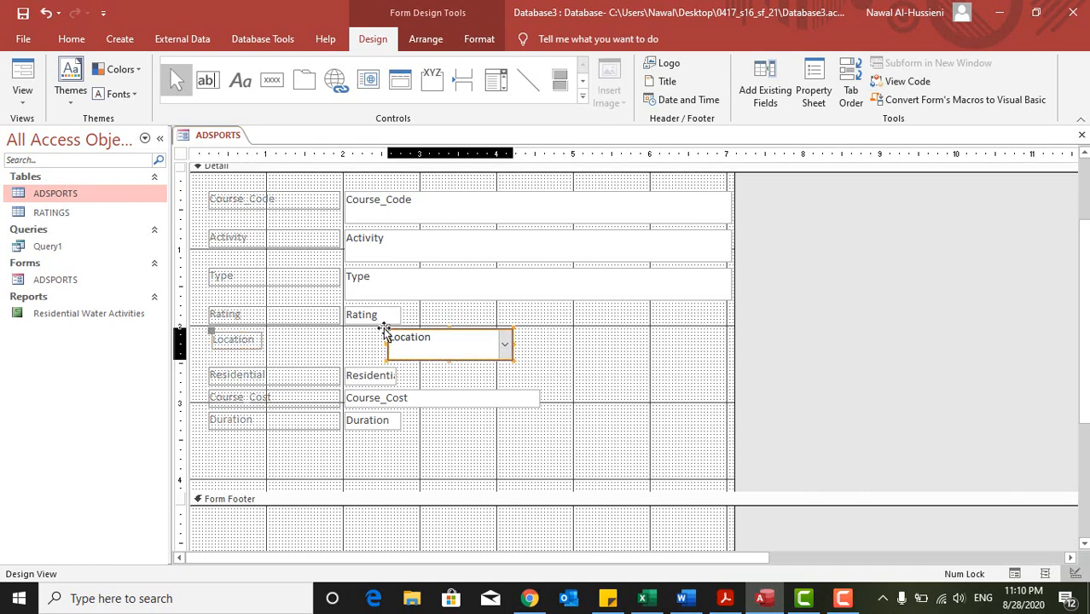
{"action": "left_click_drag", "start_coordinate": [384, 331], "coordinate": [342, 332]}
{"action": "left_click", "coordinate": [513, 341]}
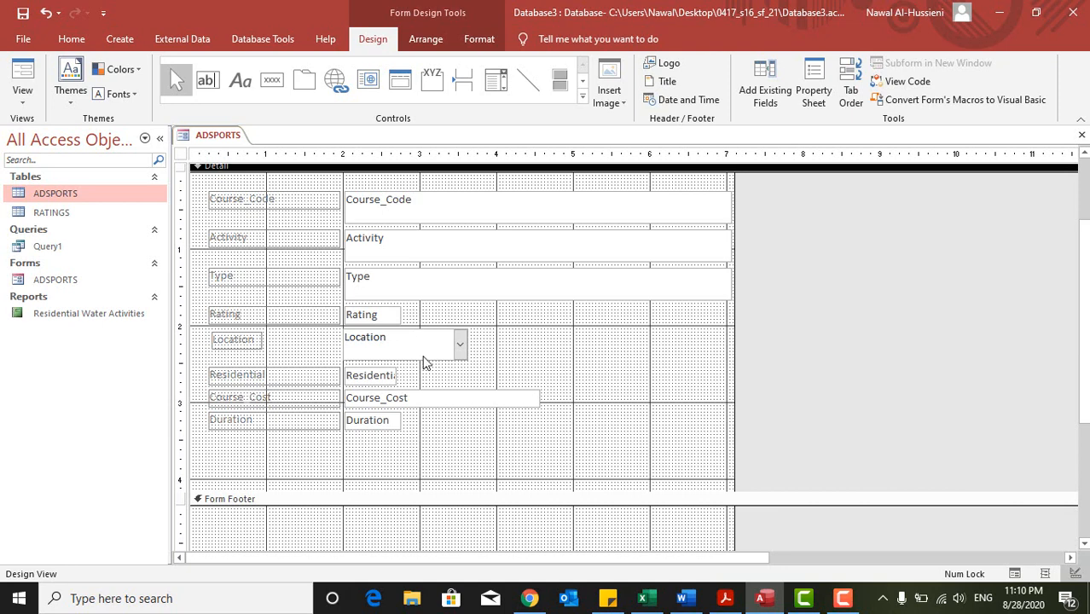
Read question 22 in the Acrobat question paper, then switch to Access and start a new record in the form's Form View
{"action": "key", "text": "alt+Tab"}
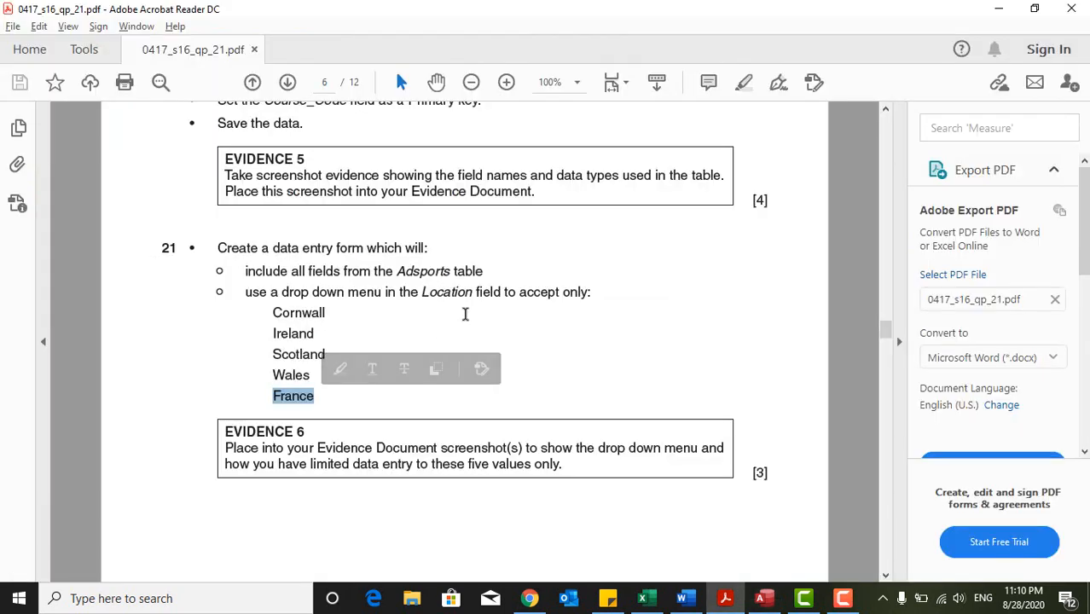
{"action": "scroll", "coordinate": [466, 317], "scroll_direction": "down", "scroll_amount": 5}
{"action": "scroll", "coordinate": [468, 321], "scroll_direction": "down", "scroll_amount": 3}
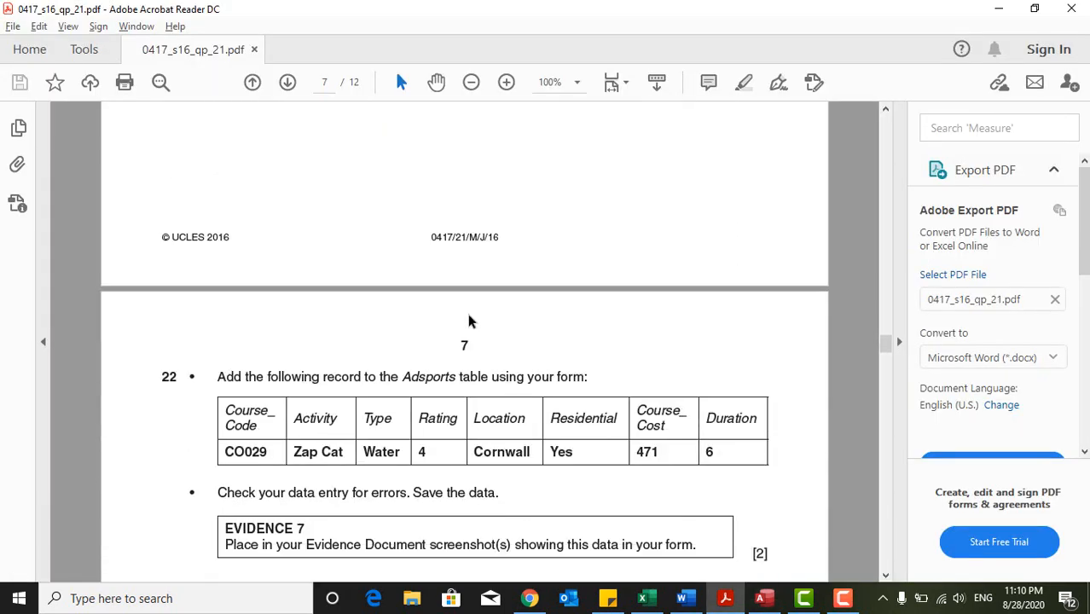
{"action": "scroll", "coordinate": [472, 319], "scroll_direction": "down", "scroll_amount": 2}
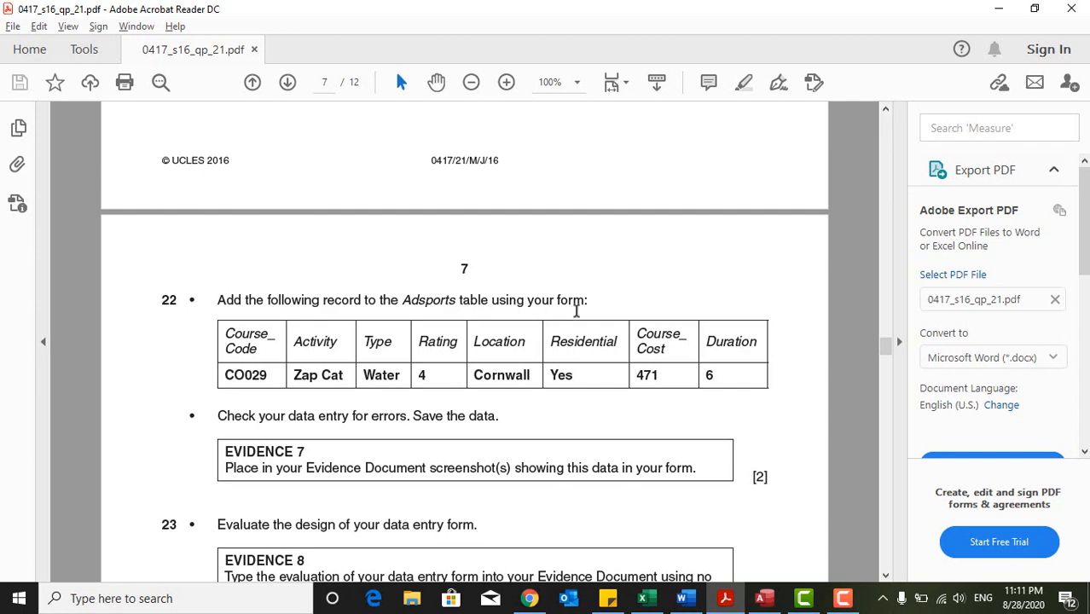
{"action": "scroll", "coordinate": [418, 328], "scroll_direction": "down", "scroll_amount": 2}
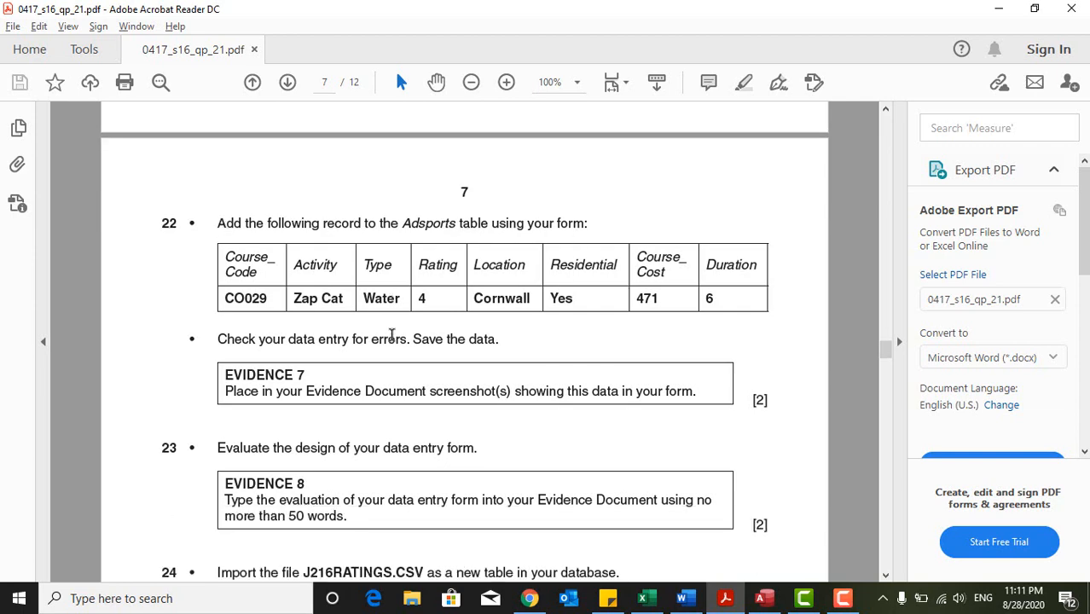
{"action": "key", "text": "alt+Tab"}
{"action": "left_click", "coordinate": [22, 93]}
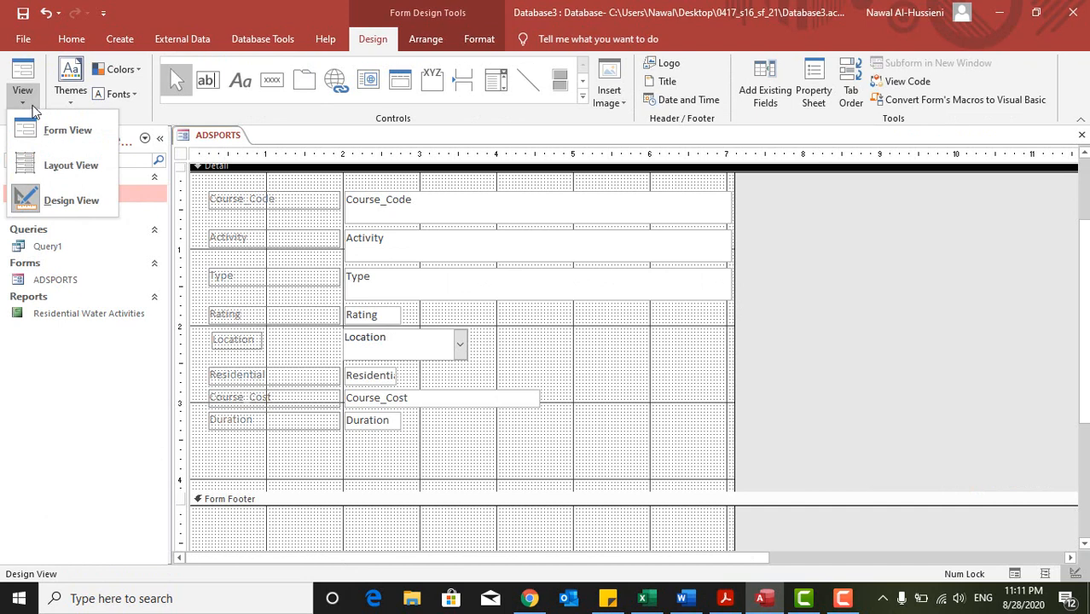
{"action": "left_click", "coordinate": [53, 130]}
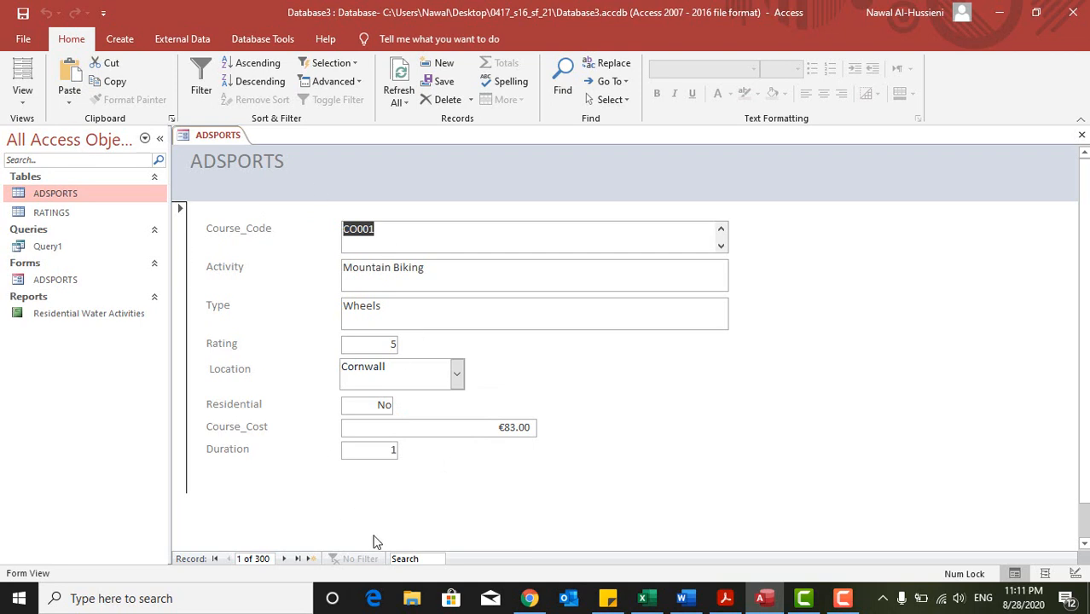
{"action": "left_click", "coordinate": [312, 560]}
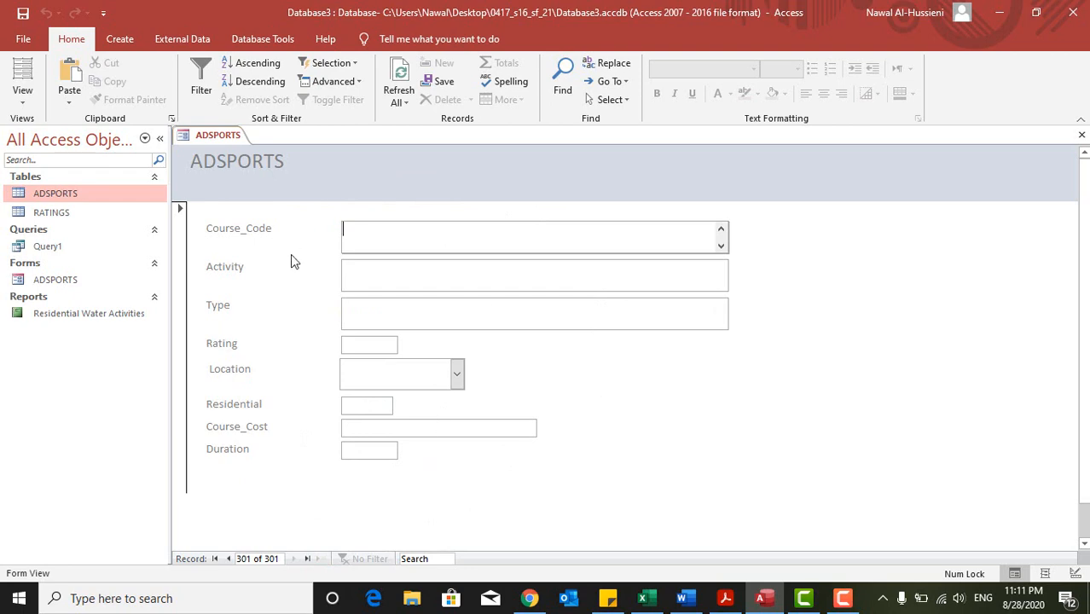
Copy the course code CO029 from the Acrobat question paper into the new record's Course_Code field in Access
{"action": "key", "text": "alt+Tab"}
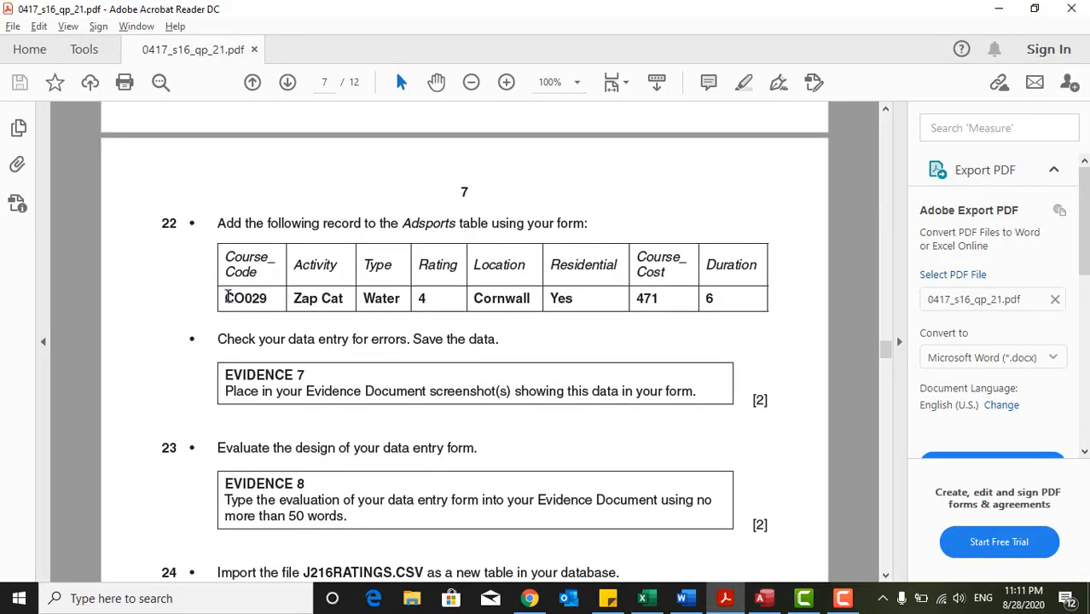
{"action": "left_click_drag", "start_coordinate": [227, 295], "coordinate": [266, 302]}
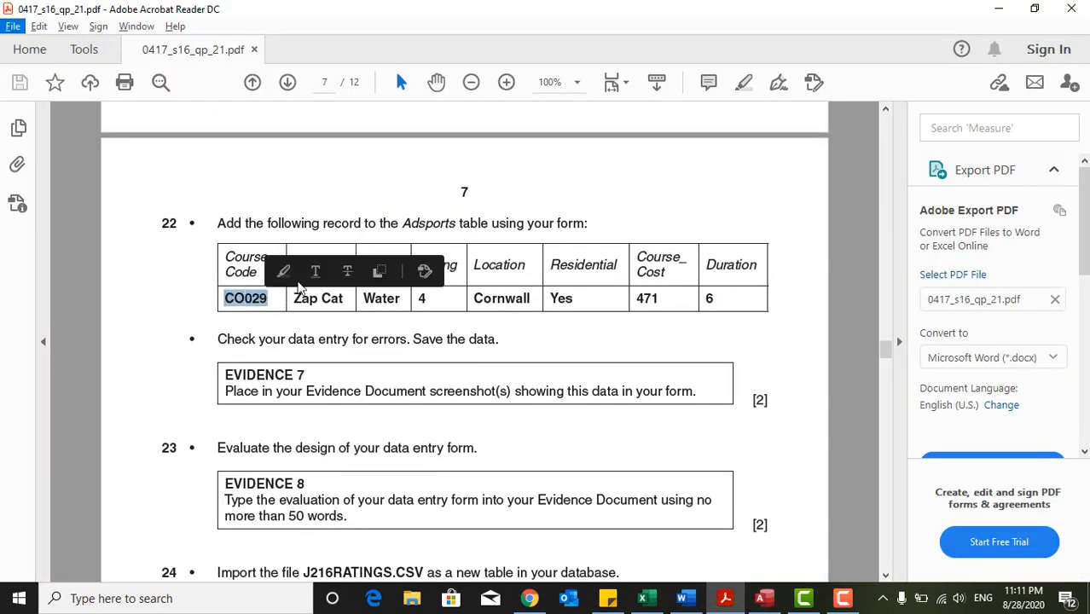
{"action": "key", "text": "ctrl+c"}
{"action": "key", "text": "alt+Tab"}
{"action": "key", "text": "ctrl+v"}
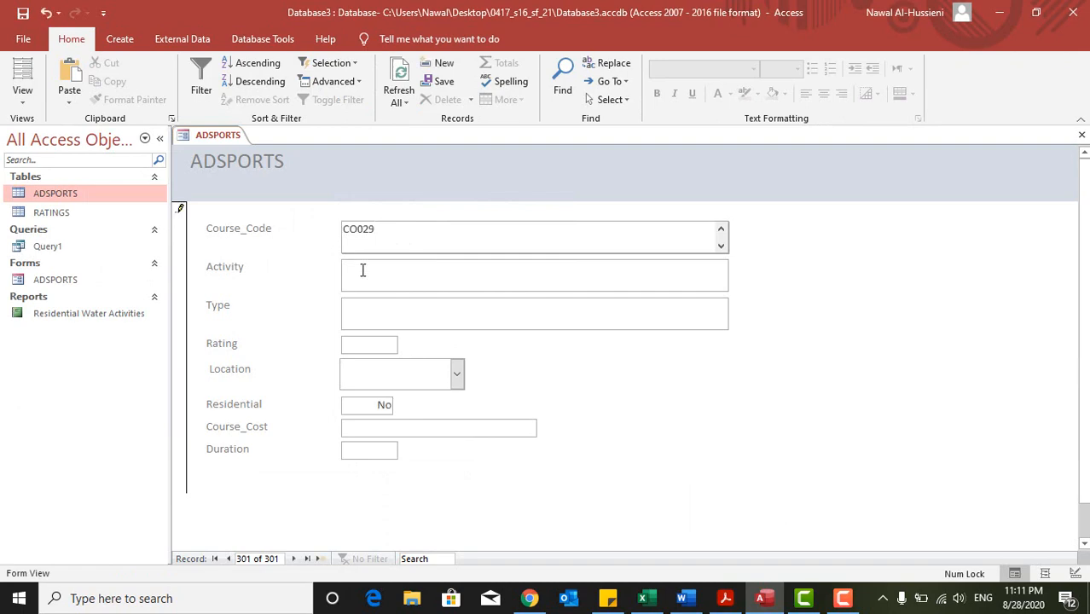
Copy Zap Cat from the Acrobat question paper into the new record's Activity field in Access
{"action": "left_click", "coordinate": [363, 269]}
{"action": "key", "text": "alt+Tab"}
{"action": "left_click_drag", "start_coordinate": [294, 298], "coordinate": [334, 305]}
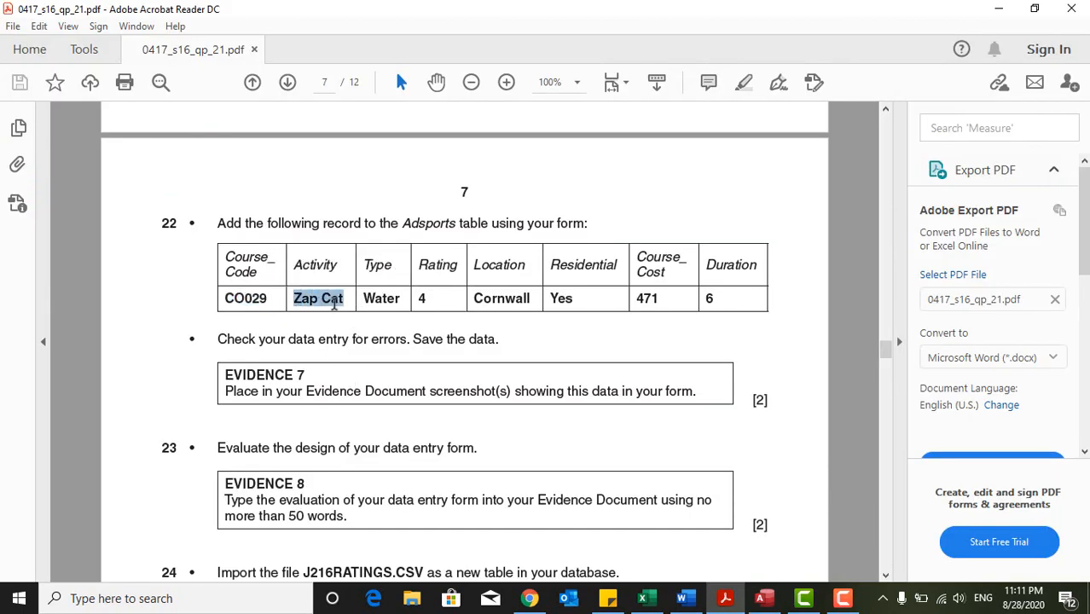
{"action": "key", "text": "ctrl+c"}
{"action": "key", "text": "alt+Tab"}
{"action": "key", "text": "ctrl+v"}
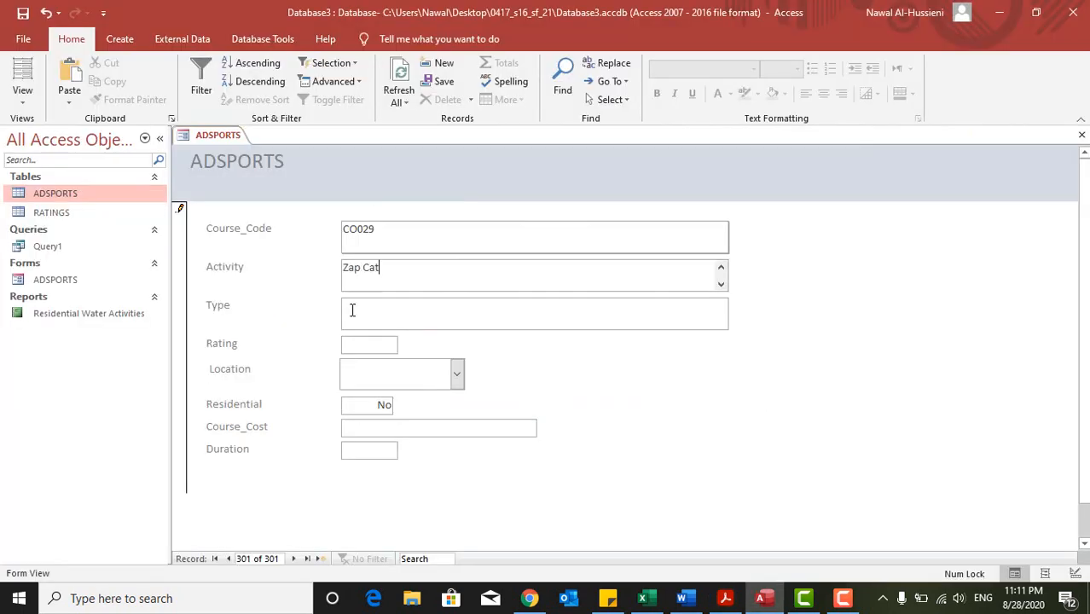
Copy Water from the Acrobat question paper into the new record's Type field in Access
{"action": "left_click", "coordinate": [352, 310]}
{"action": "key", "text": "alt+Tab"}
{"action": "left_click_drag", "start_coordinate": [372, 298], "coordinate": [390, 300]}
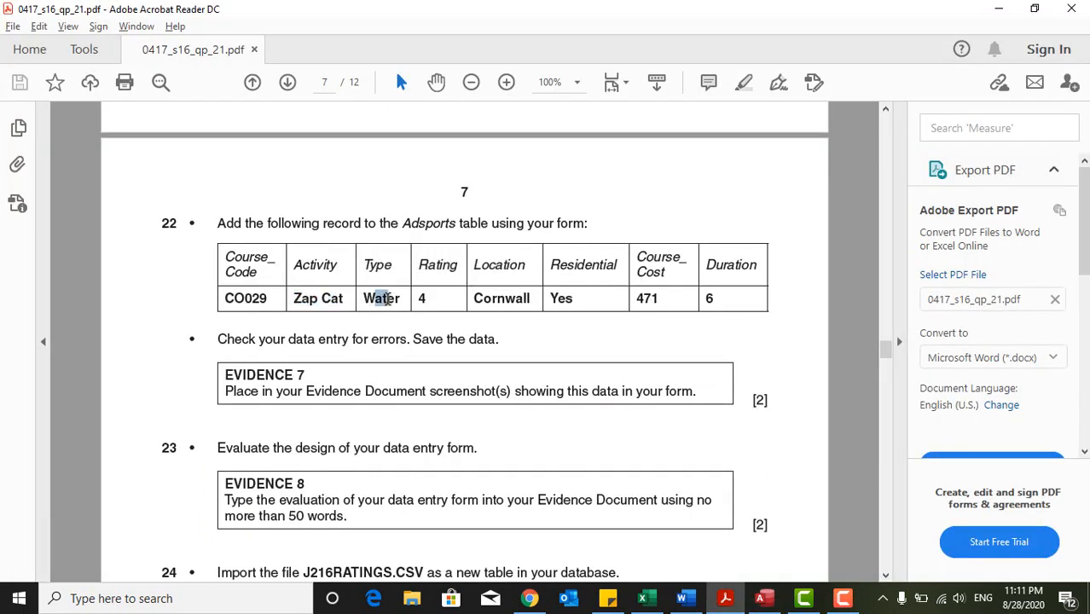
{"action": "double_click", "coordinate": [367, 299]}
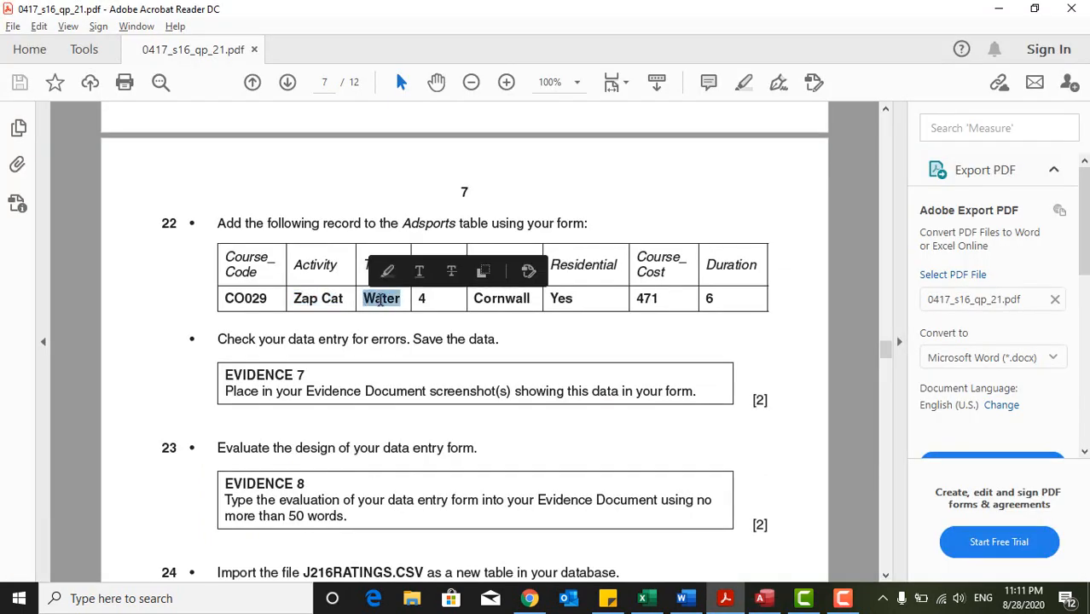
{"action": "key", "text": "ctrl+c"}
{"action": "key", "text": "alt+Tab"}
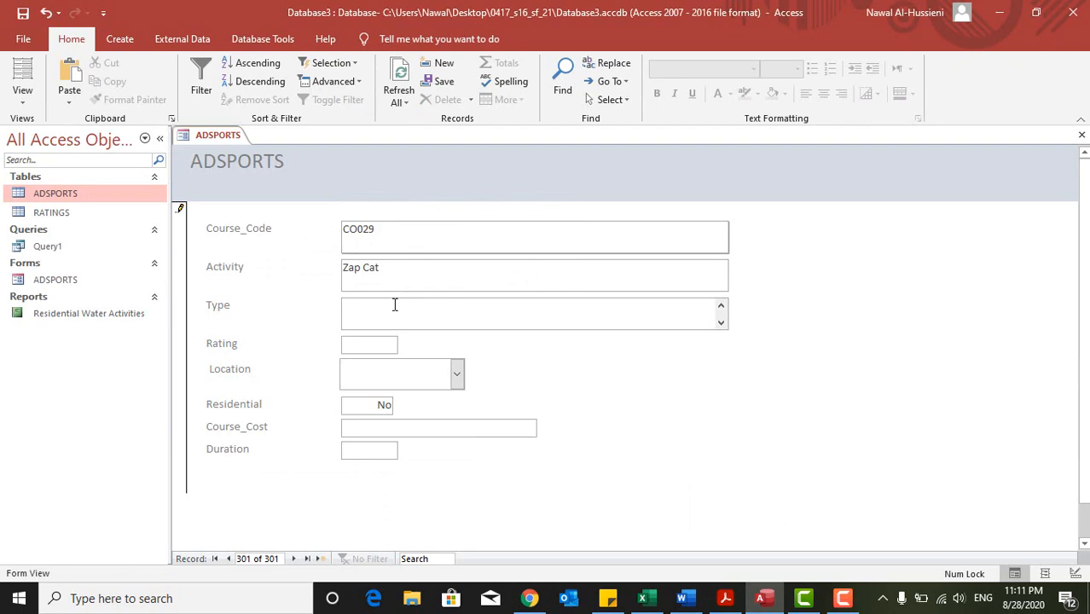
{"action": "key", "text": "ctrl+v"}
Consult the Acrobat question paper, then set the record's Rating to 4 and its Location to Cornwall in Access
{"action": "key", "text": "alt+Tab"}
{"action": "key", "text": "alt+Tab"}
{"action": "left_click", "coordinate": [392, 343]}
{"action": "type", "text": "4"}
{"action": "key", "text": "Tab"}
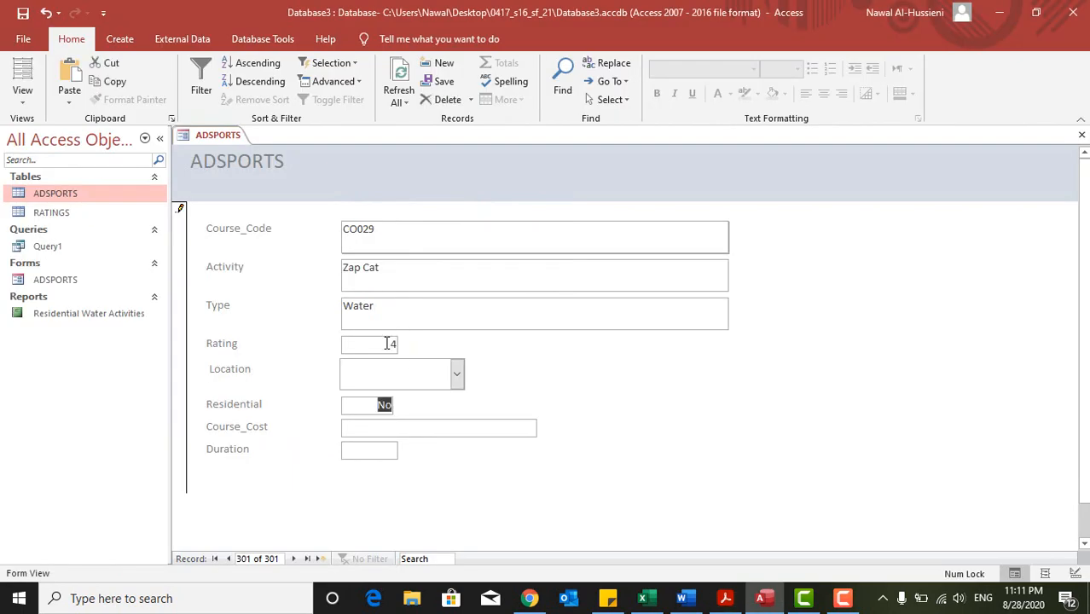
{"action": "left_click", "coordinate": [457, 379]}
{"action": "left_click", "coordinate": [371, 393]}
Check the Acrobat question paper again, then set the record's Residential field to Yes in Access
{"action": "key", "text": "alt+Tab"}
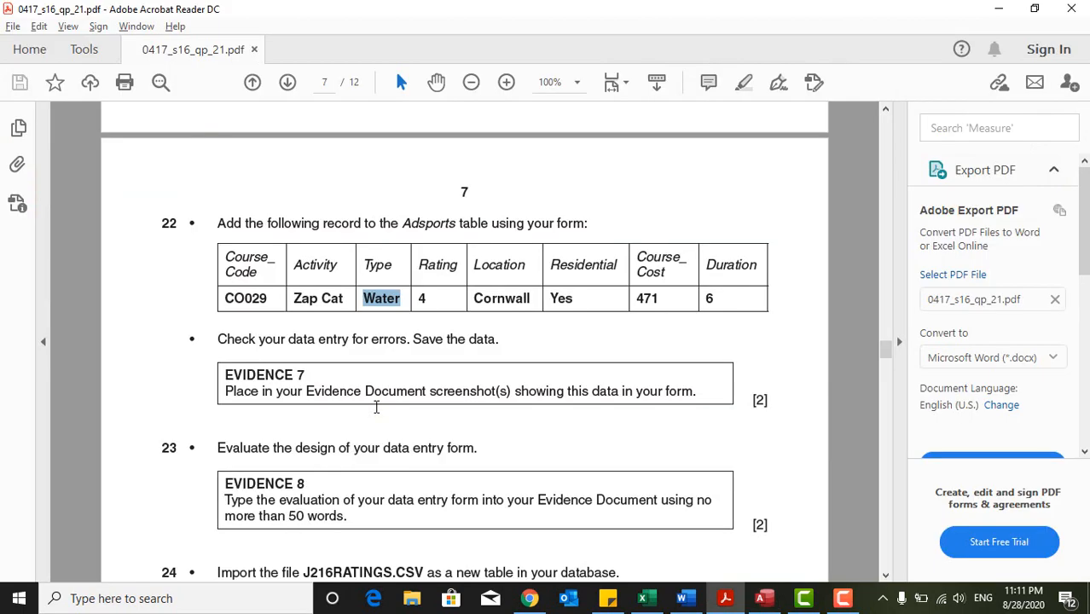
{"action": "key", "text": "alt+Tab"}
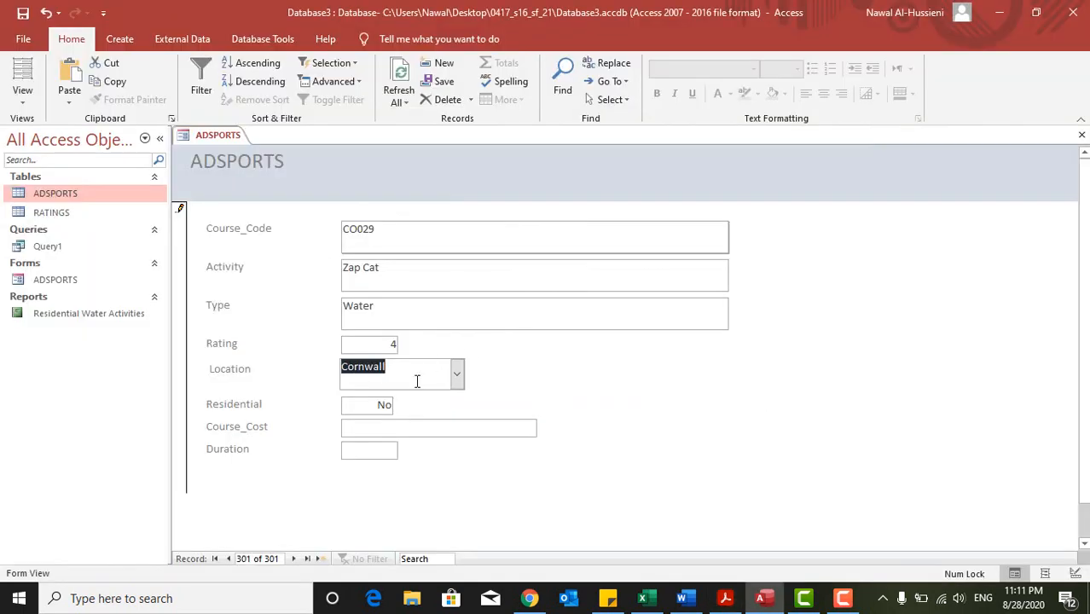
{"action": "double_click", "coordinate": [373, 407]}
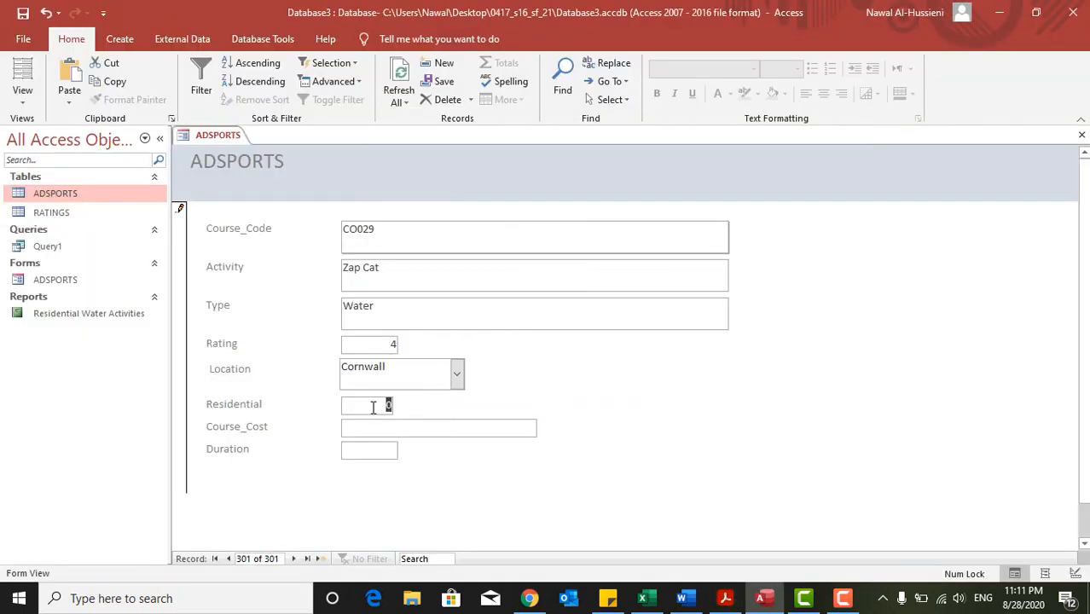
{"action": "type", "text": "Yes"}
{"action": "key", "text": "Tab"}
Look up the remaining values in Acrobat and enter 471 as Course_Cost and 6 as Duration in the Access form
{"action": "key", "text": "alt+Tab"}
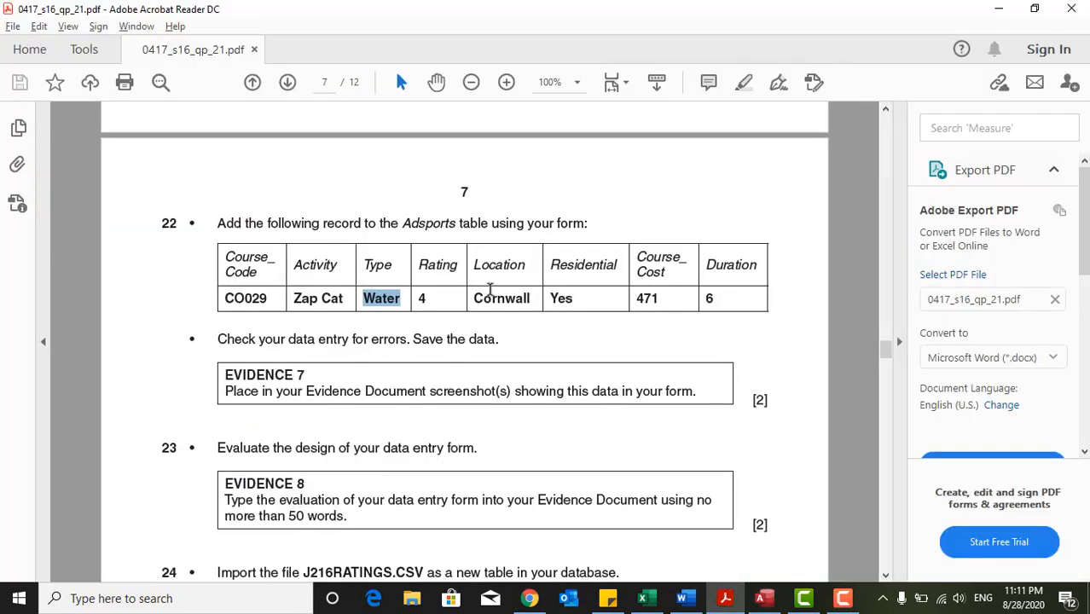
{"action": "key", "text": "alt+Tab"}
{"action": "type", "text": "471"}
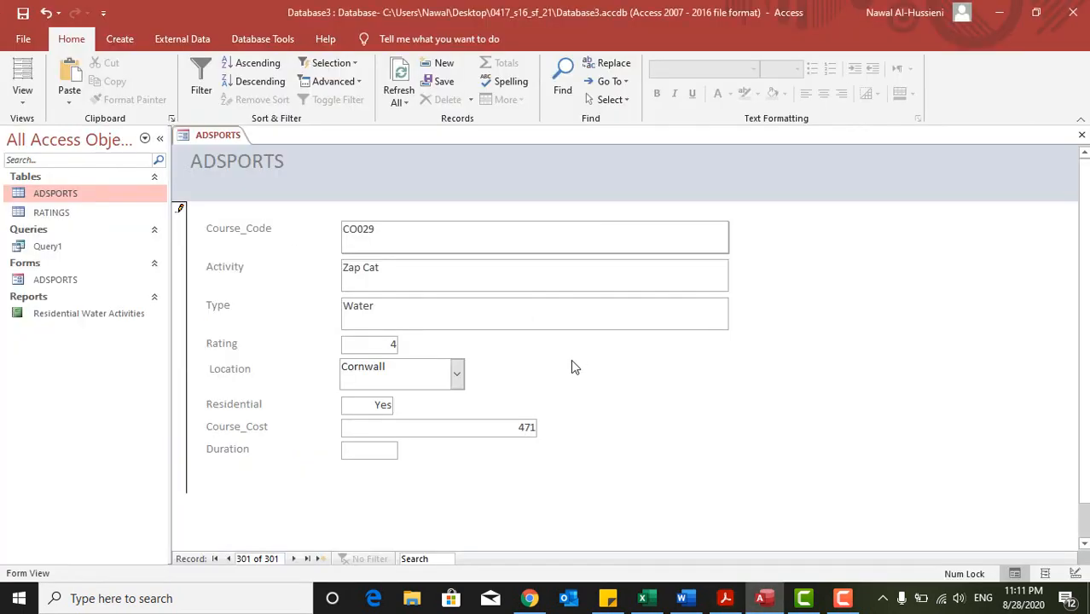
{"action": "key", "text": "alt+Tab"}
{"action": "key", "text": "Tab"}
{"action": "type", "text": "6"}
Save the completed record and compare it with the question paper in Acrobat, then return to Access
{"action": "left_click", "coordinate": [23, 13]}
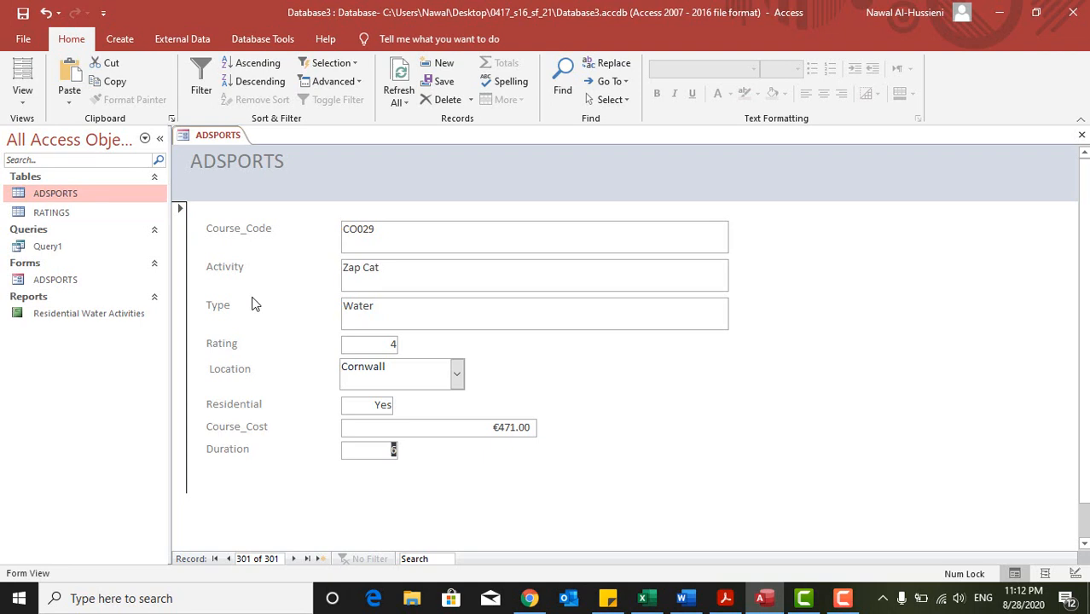
{"action": "key", "text": "alt+Tab"}
{"action": "key", "text": "alt+Tab"}
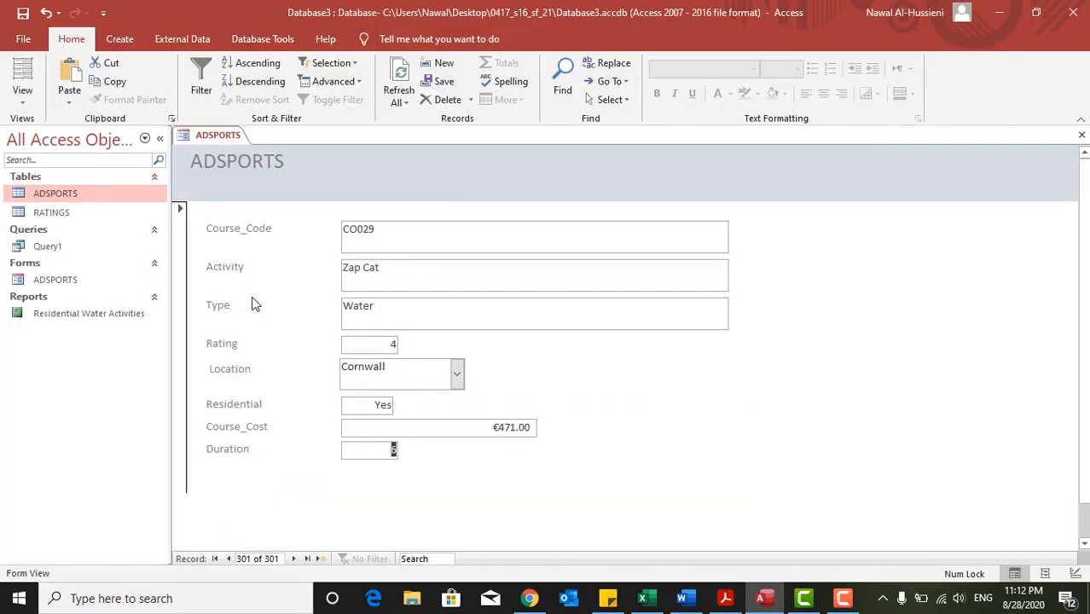